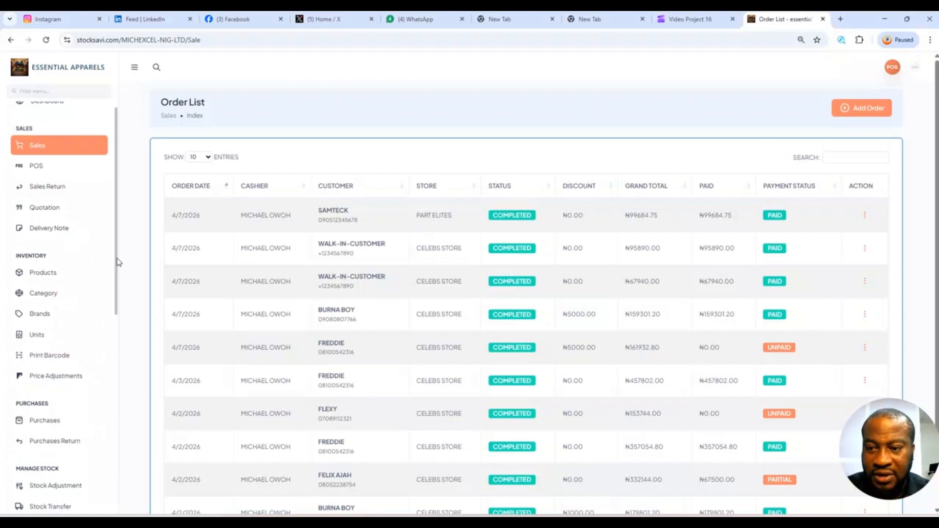
# Start a new expense category and exclude it from the Account Summary report.
pyautogui.moveTo(116, 261); pyautogui.dragTo(111, 379)
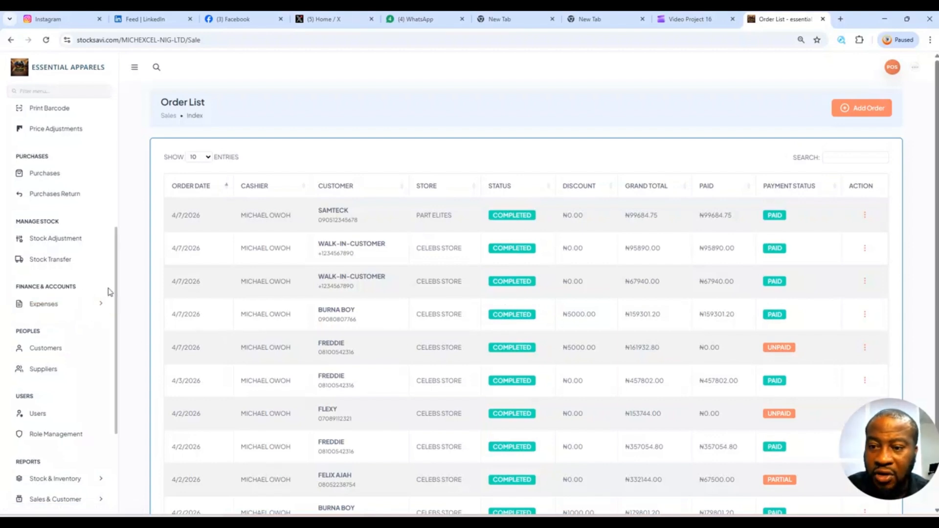
pyautogui.click(54, 305)
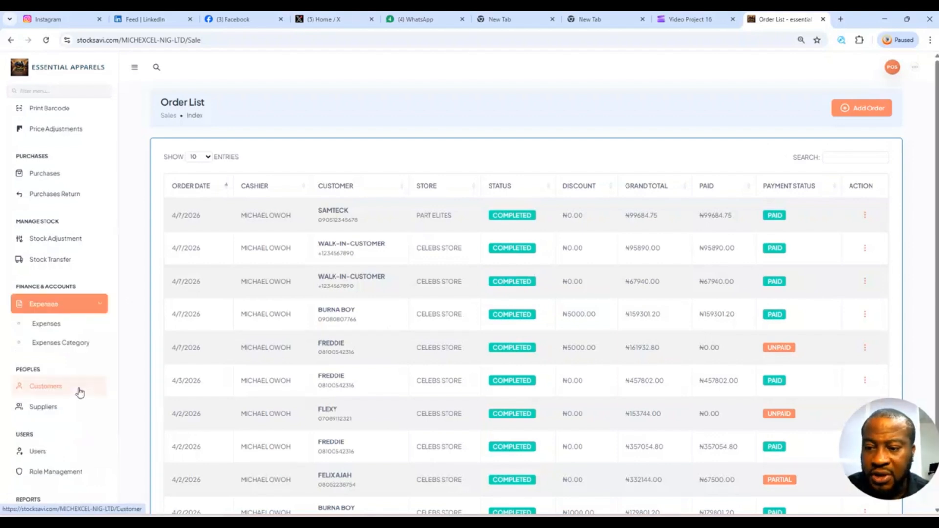
pyautogui.click(62, 344)
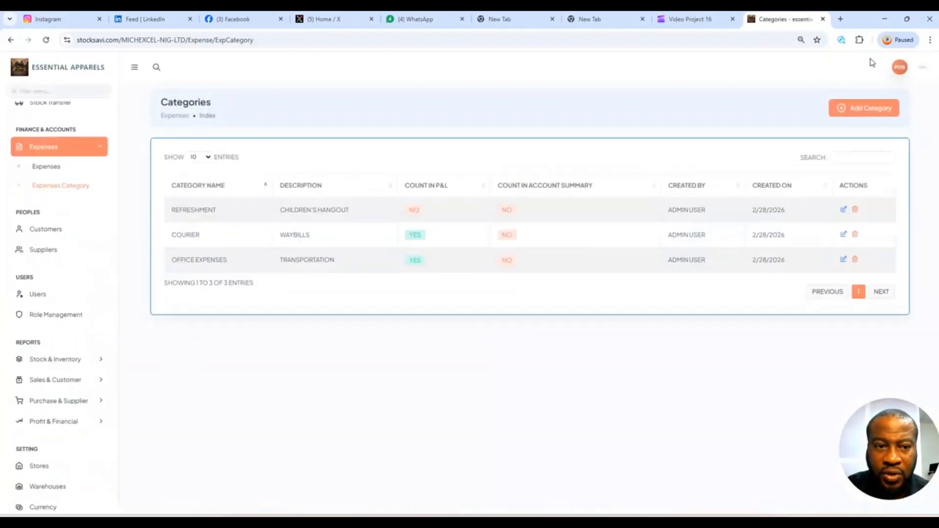
pyautogui.click(852, 111)
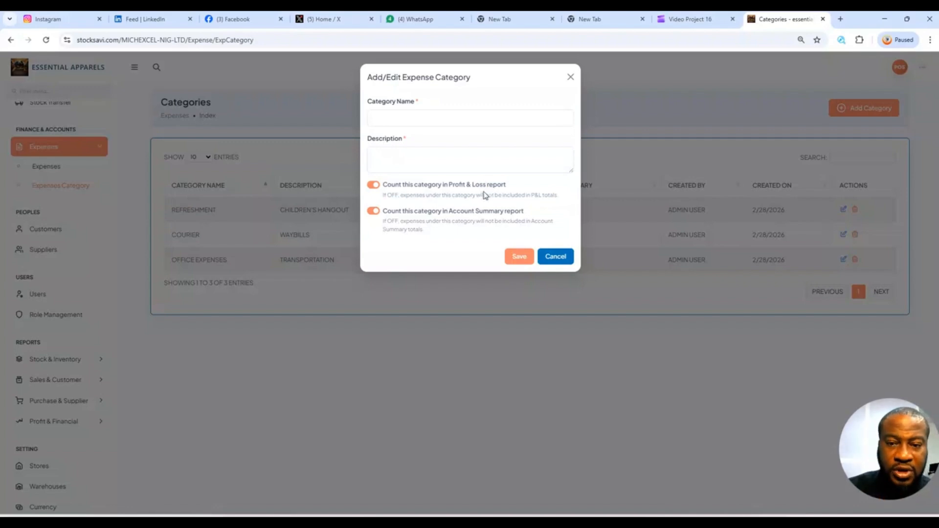
pyautogui.click(375, 213)
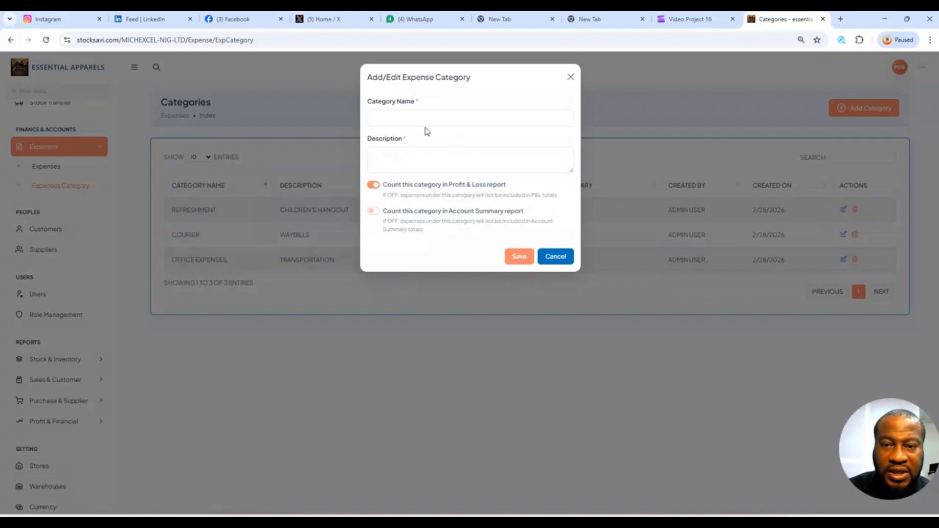
# Name the expense category ENERGY, describe it as EEDC, and save it.
pyautogui.click(453, 120)
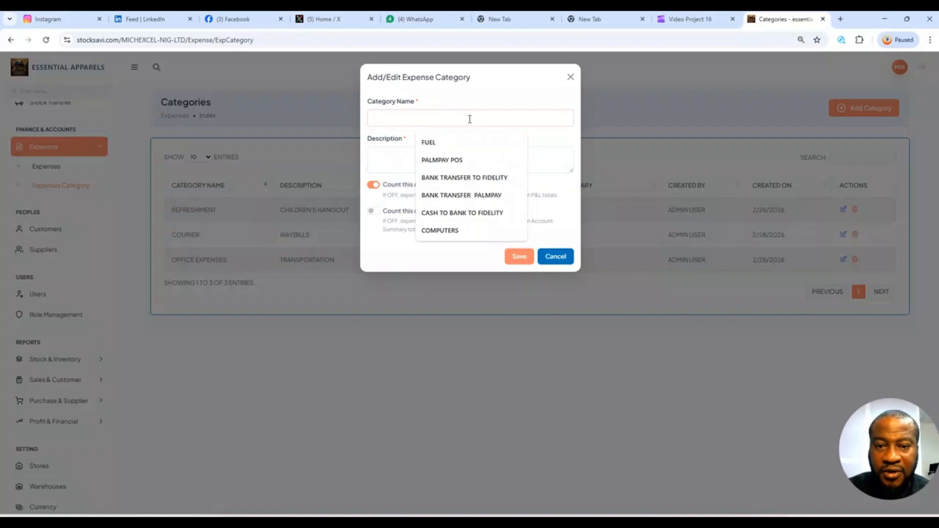
pyautogui.write('ENE')
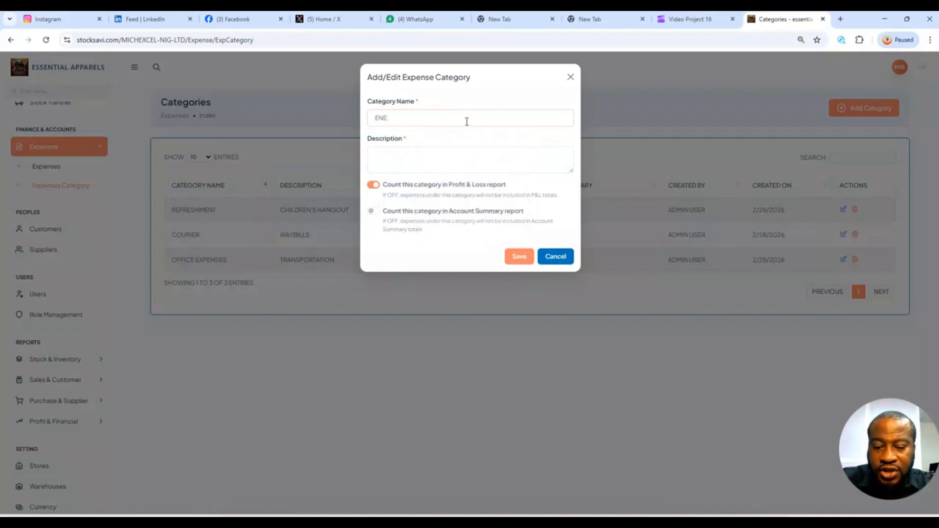
pyautogui.write('RDY')
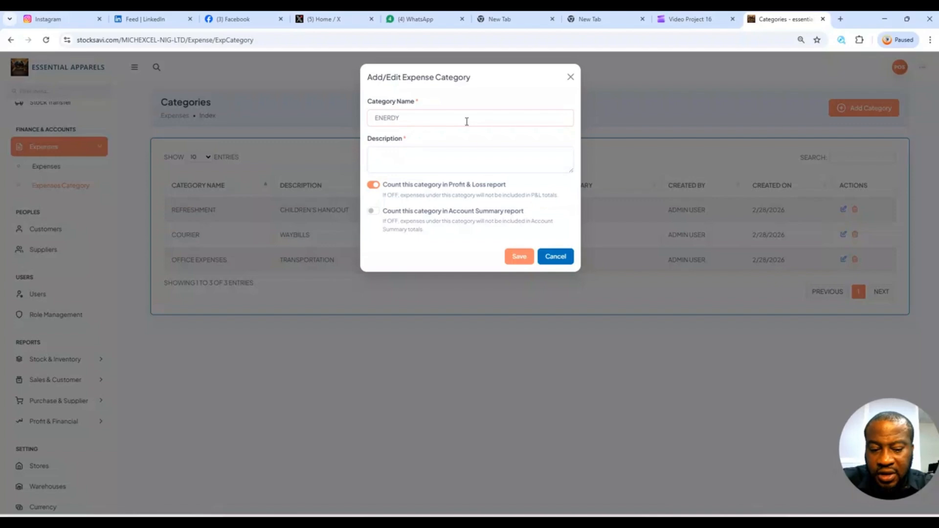
pyautogui.press('BackSpace')
pyautogui.press('BackSpace')
pyautogui.write('GY')
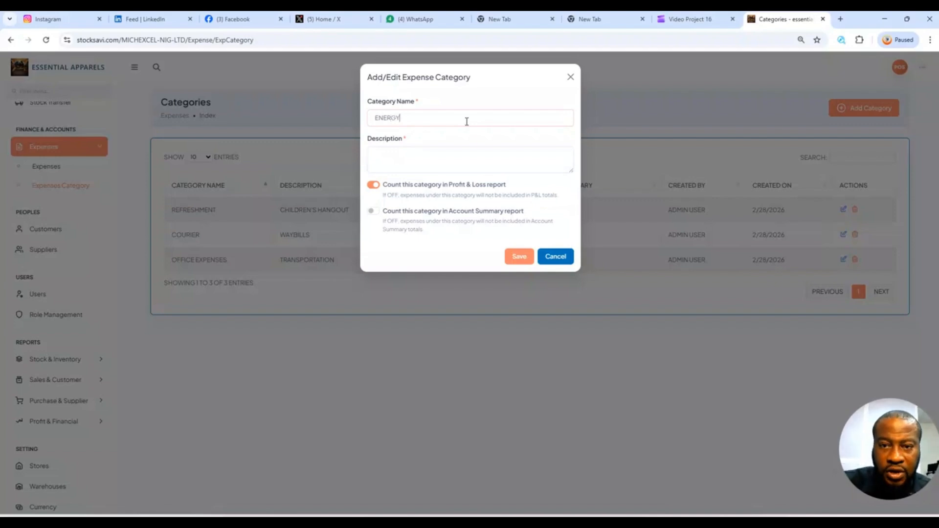
pyautogui.click(410, 157)
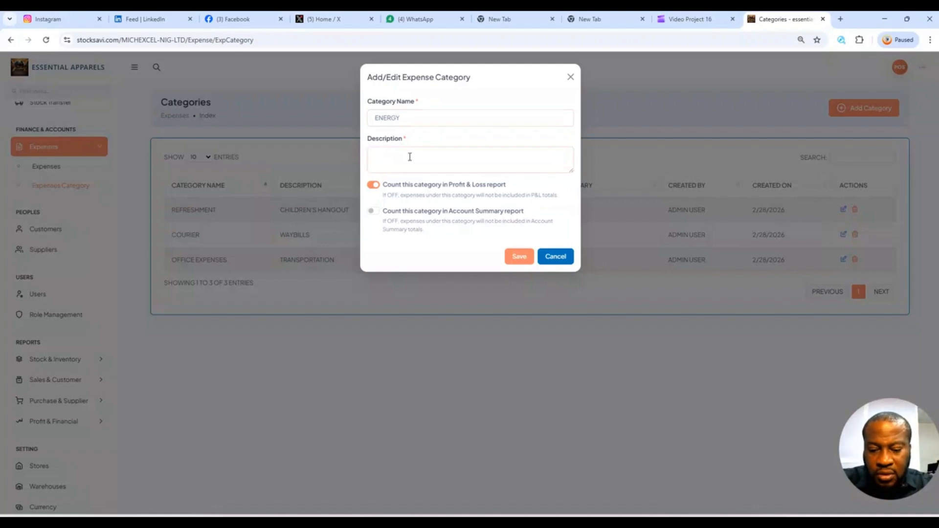
pyautogui.write('EEDC')
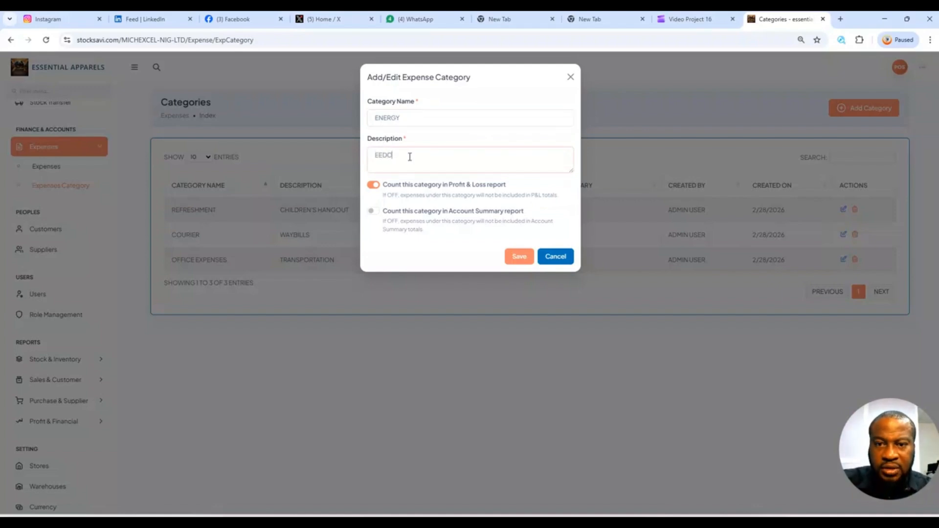
pyautogui.click(520, 258)
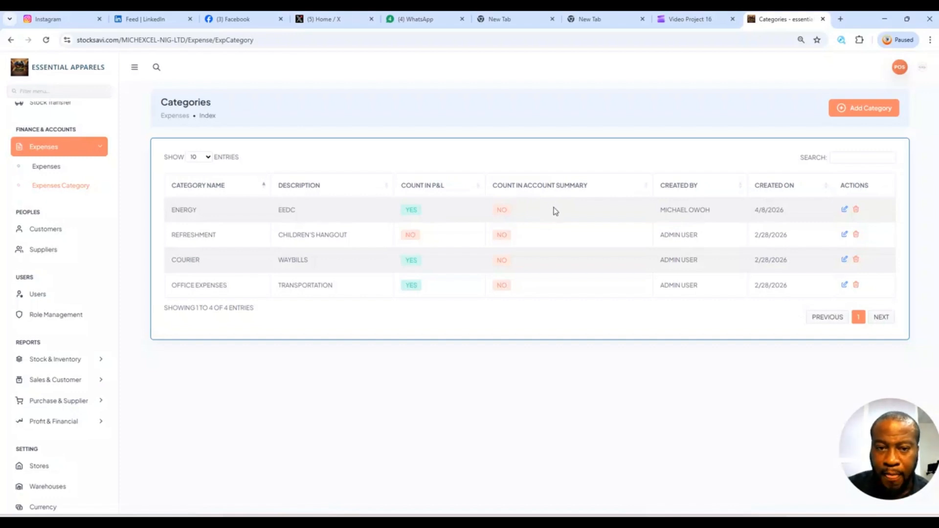
# Start a new expense record titled ENERGY CONSUMED.
pyautogui.click(55, 170)
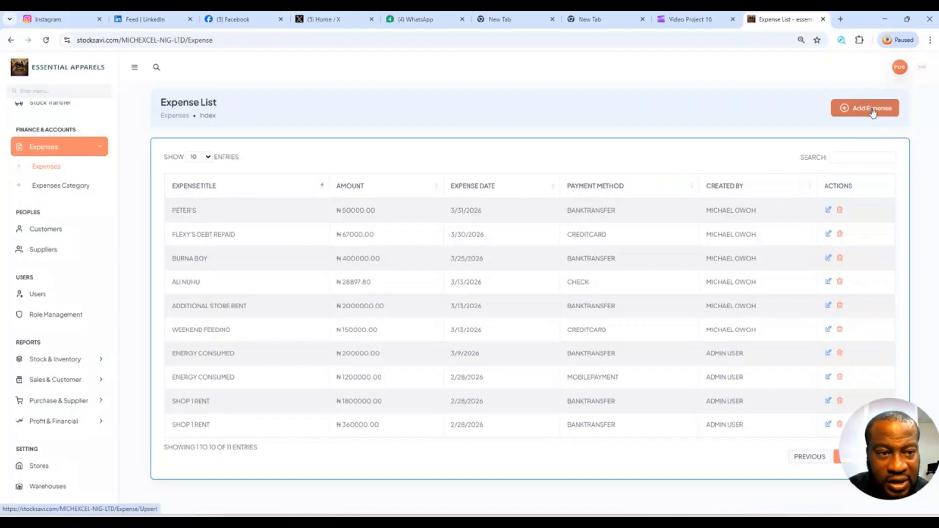
pyautogui.click(873, 110)
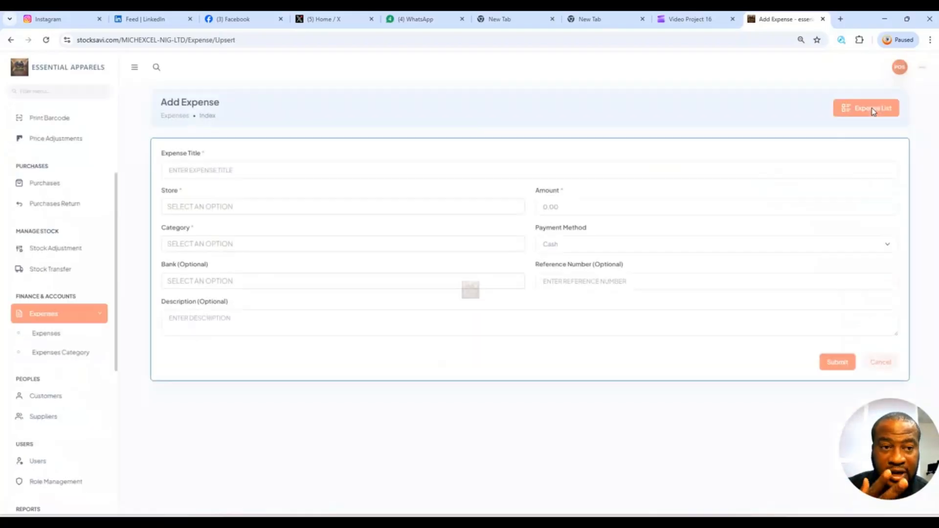
pyautogui.click(272, 169)
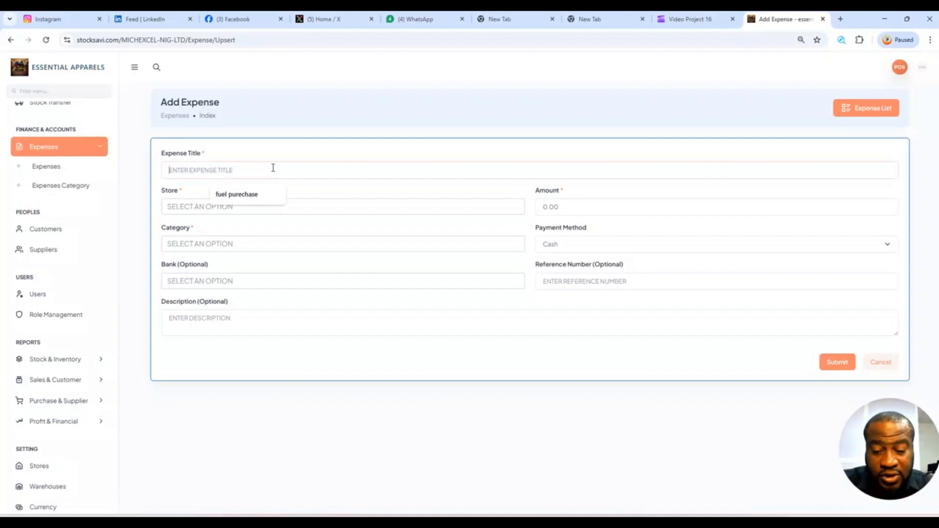
pyautogui.write('L')
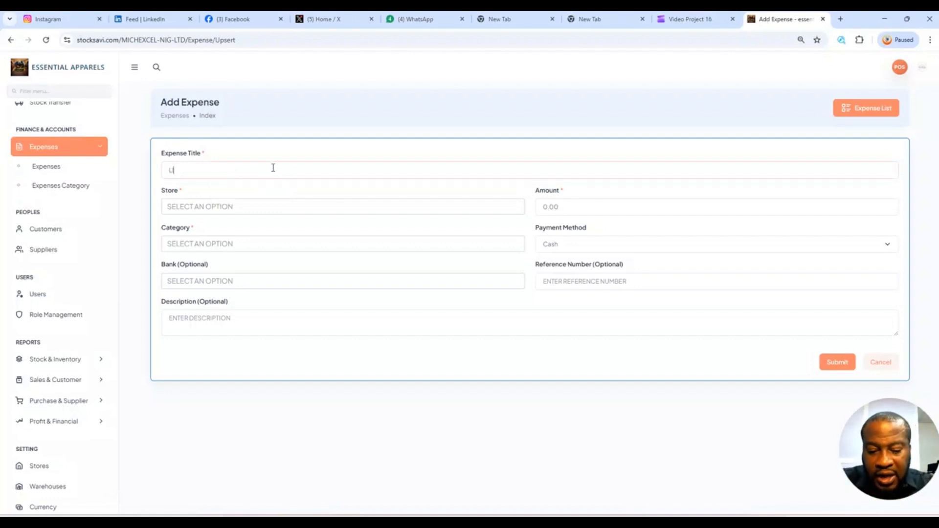
pyautogui.press('BackSpace')
pyautogui.write('ENERGY CONSUMED')
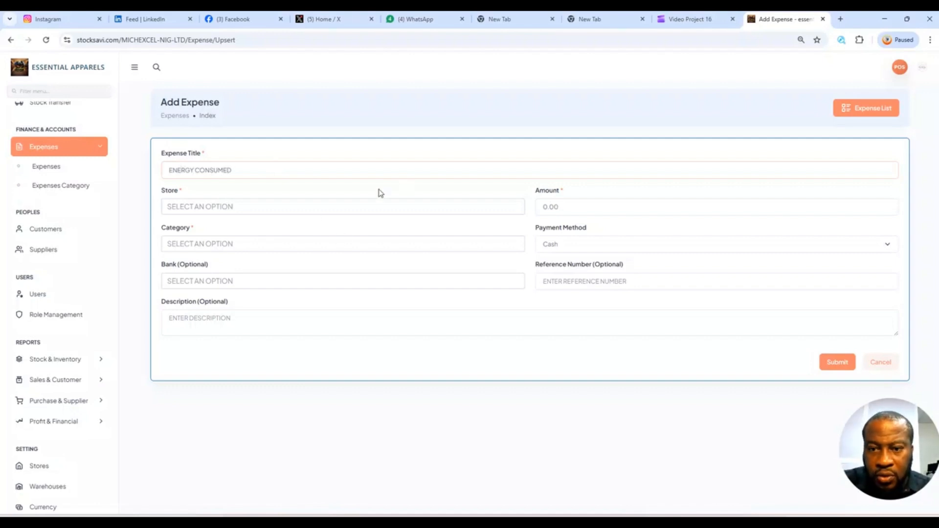
# Assign the expense to CELEBS STORE with an amount of 150000.00 and the category ENERGY.
pyautogui.click(352, 211)
pyautogui.click(311, 241)
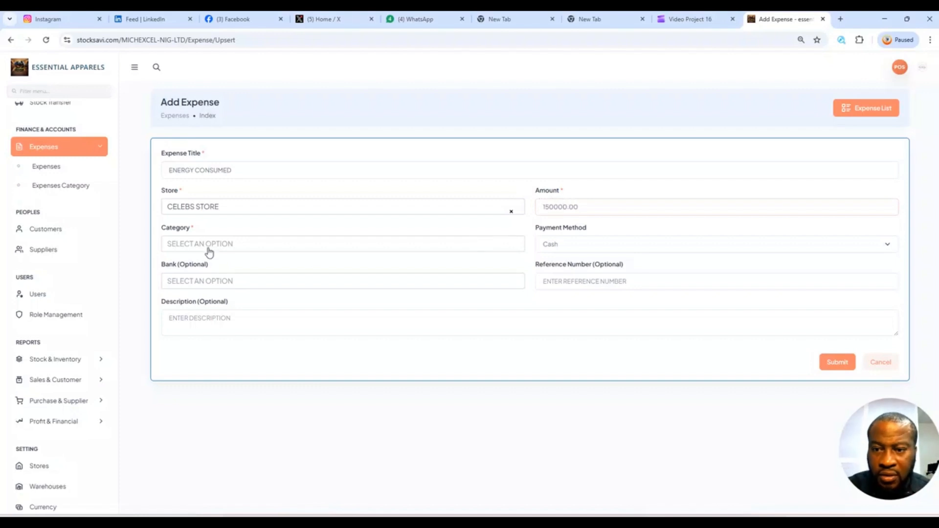
pyautogui.click(231, 244)
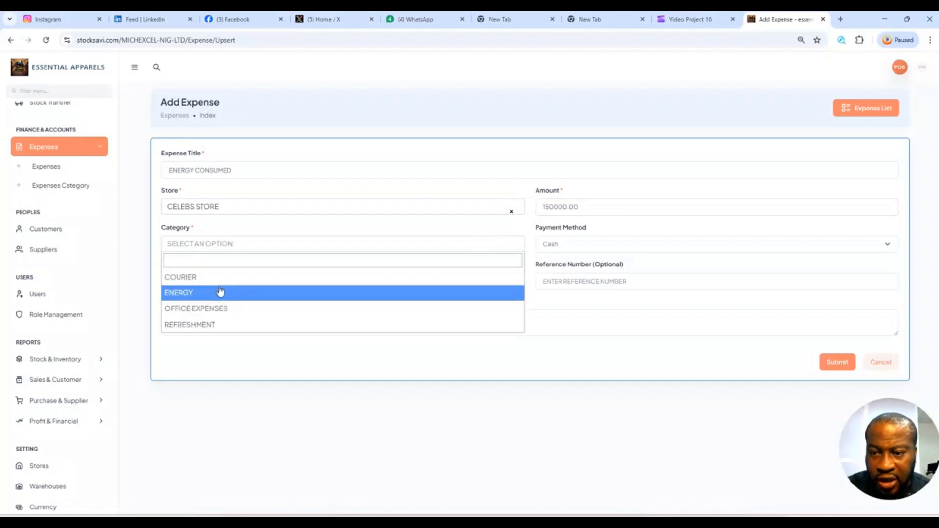
pyautogui.click(219, 293)
# Set the expense's payment method to Bank Transfer through JARVIS BANK, with reference number 22321.
pyautogui.click(574, 249)
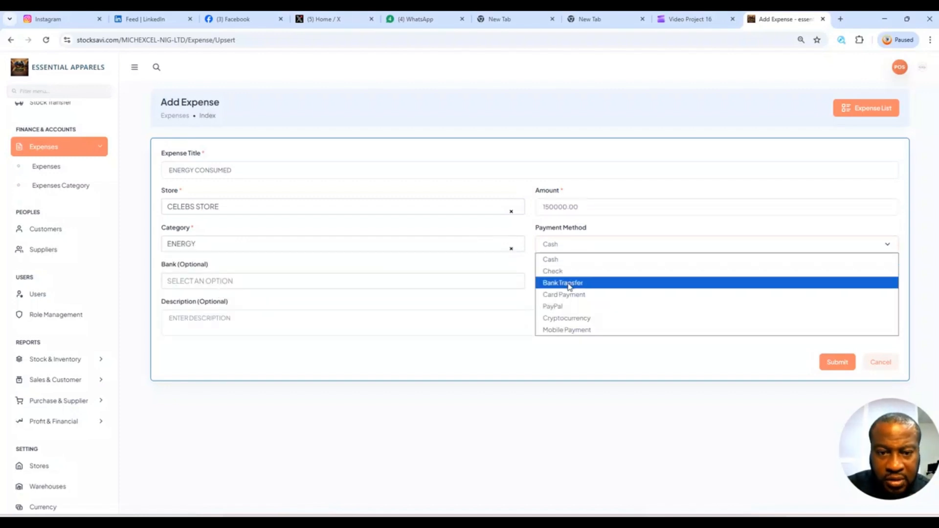
pyautogui.click(570, 284)
pyautogui.click(238, 280)
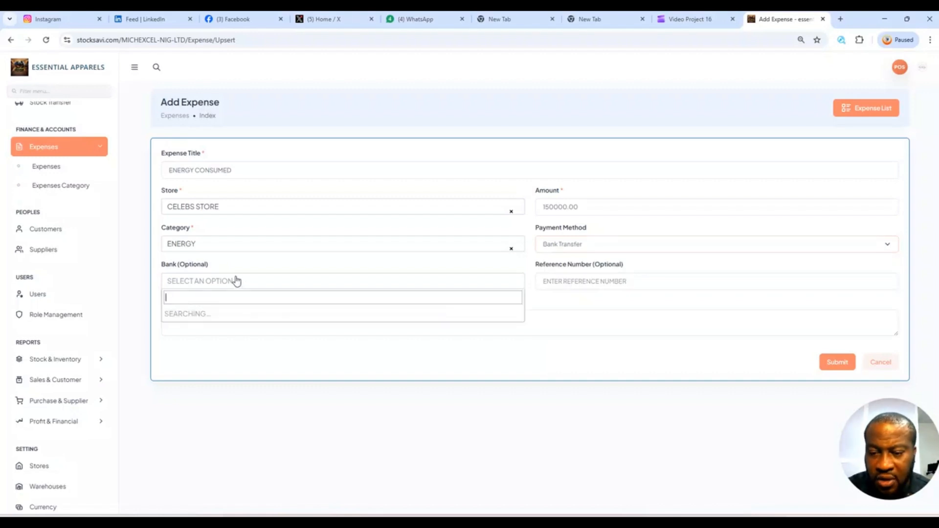
pyautogui.click(234, 318)
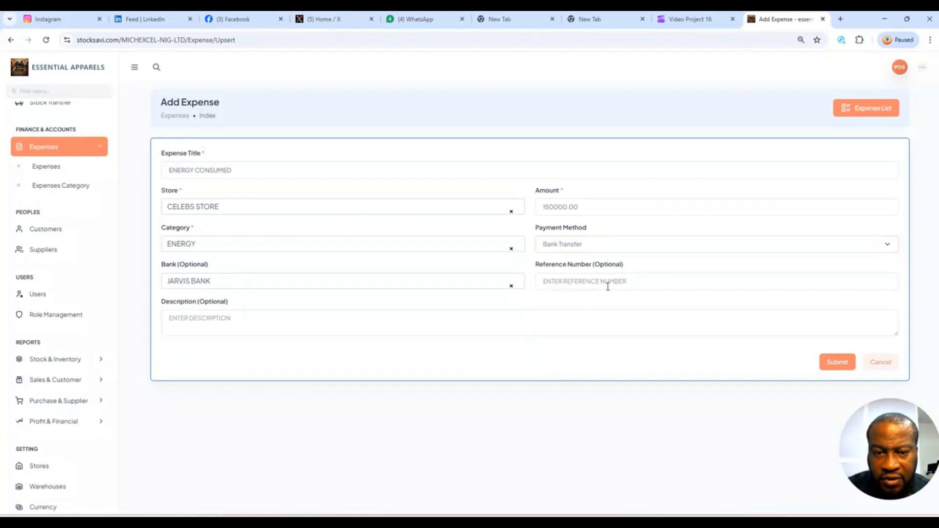
pyautogui.click(578, 284)
pyautogui.write('22321')
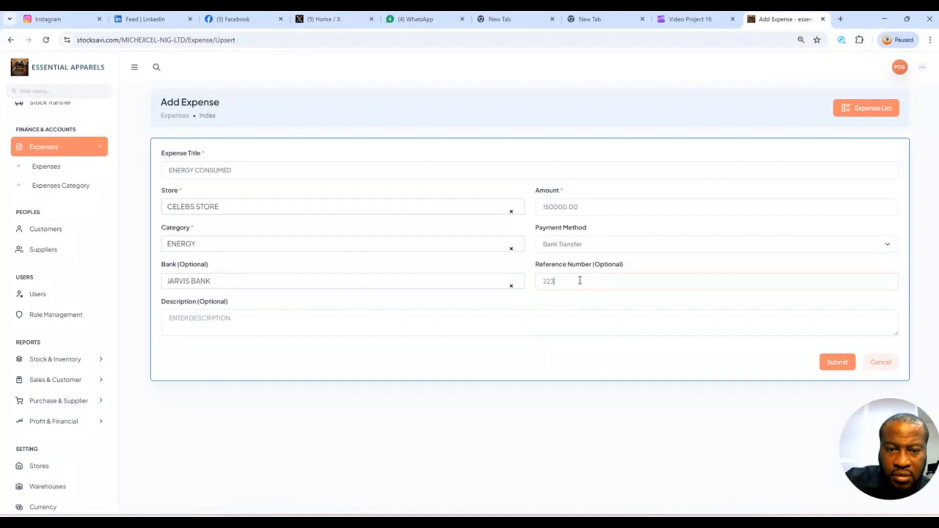
# Describe the expense as FOR LIGHT CONSUMED IN THE MONTH OF FEB and submit it.
pyautogui.click(318, 321)
pyautogui.write('FOR L')
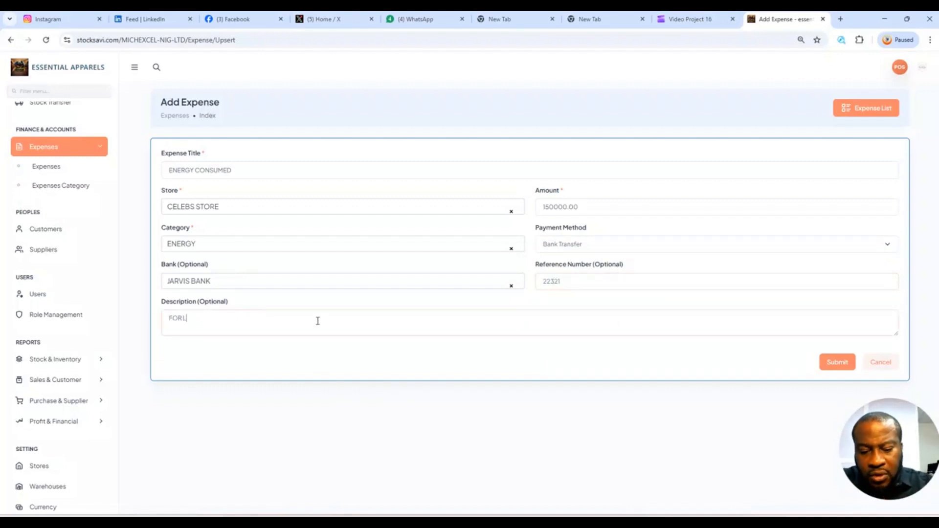
pyautogui.write('IGHT CONSUMED IN THE MONTH OF FEB')
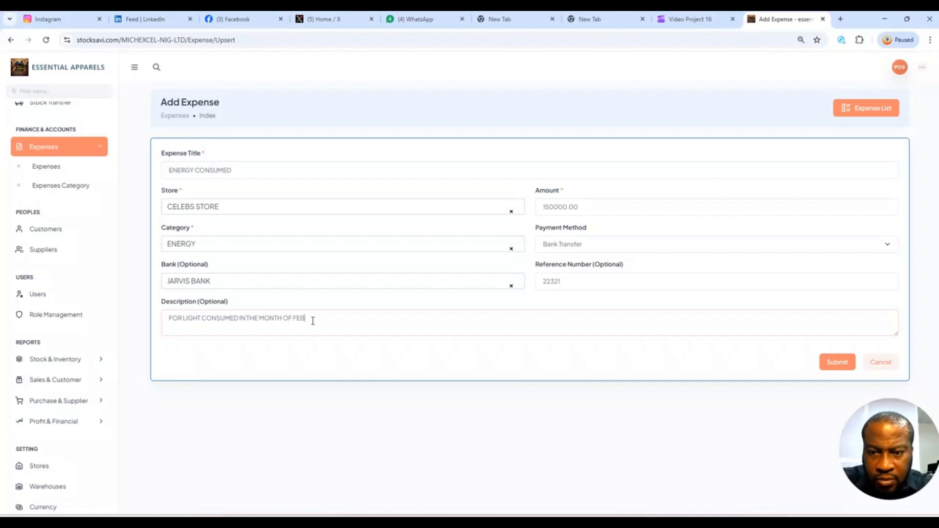
pyautogui.click(837, 365)
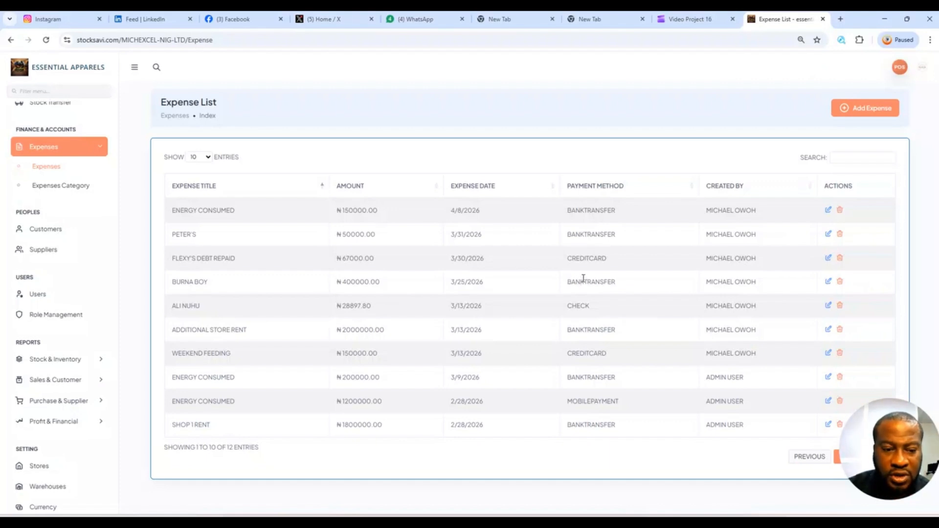
# Generate the Profit & Loss report for celebs store, grouped monthly.
pyautogui.click(99, 421)
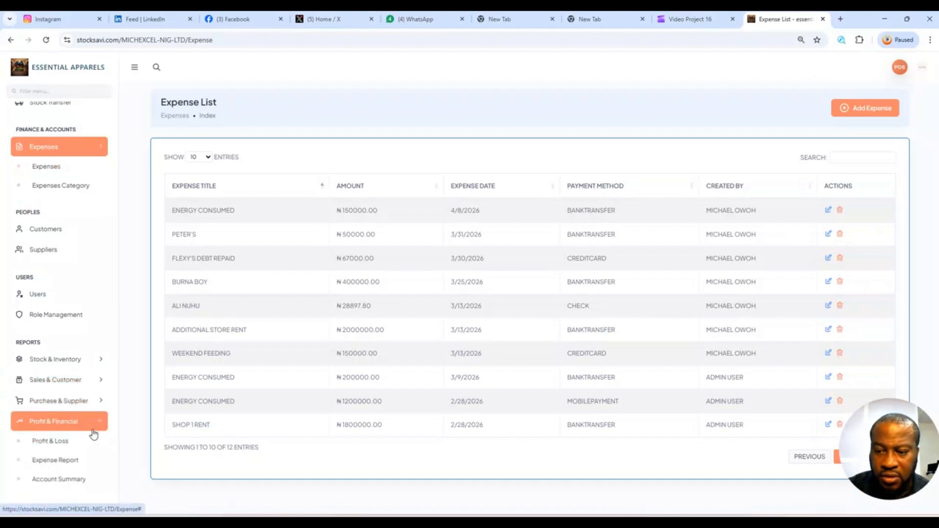
pyautogui.click(75, 442)
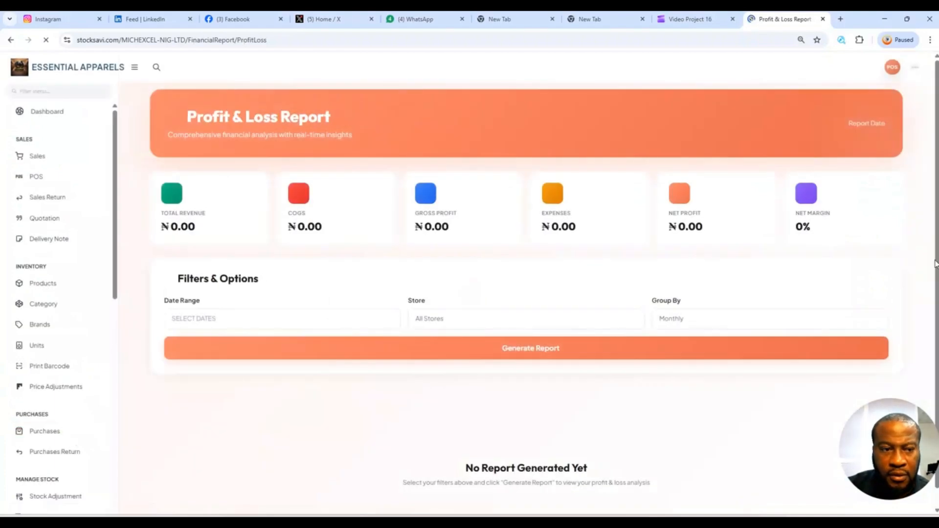
pyautogui.moveTo(936, 264); pyautogui.dragTo(936, 284)
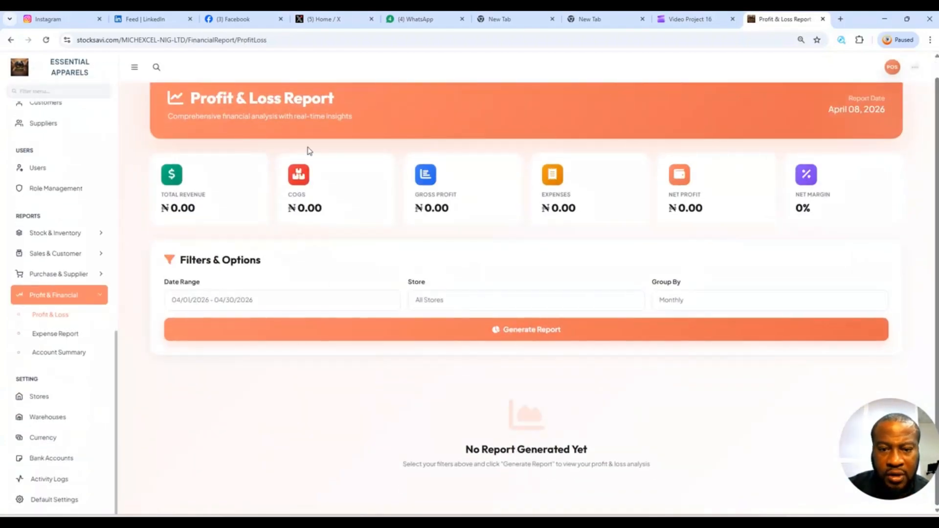
pyautogui.click(504, 303)
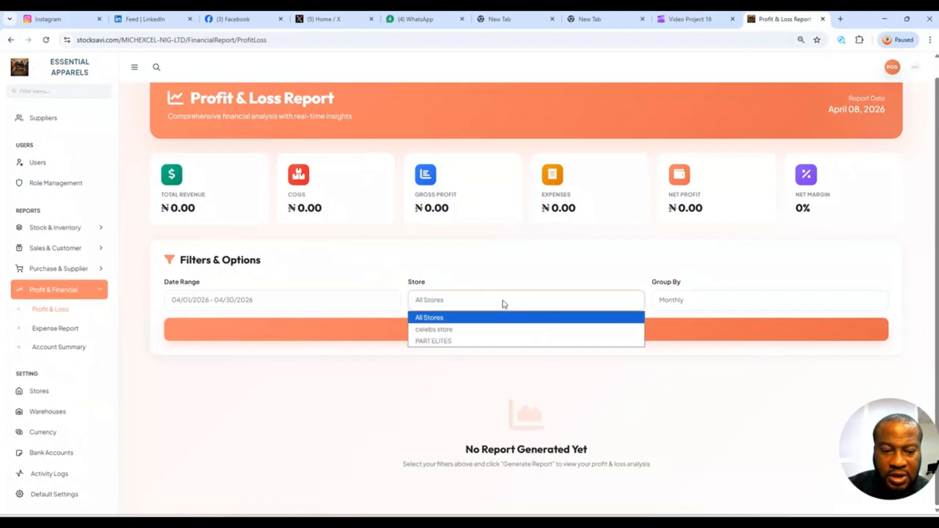
pyautogui.click(487, 330)
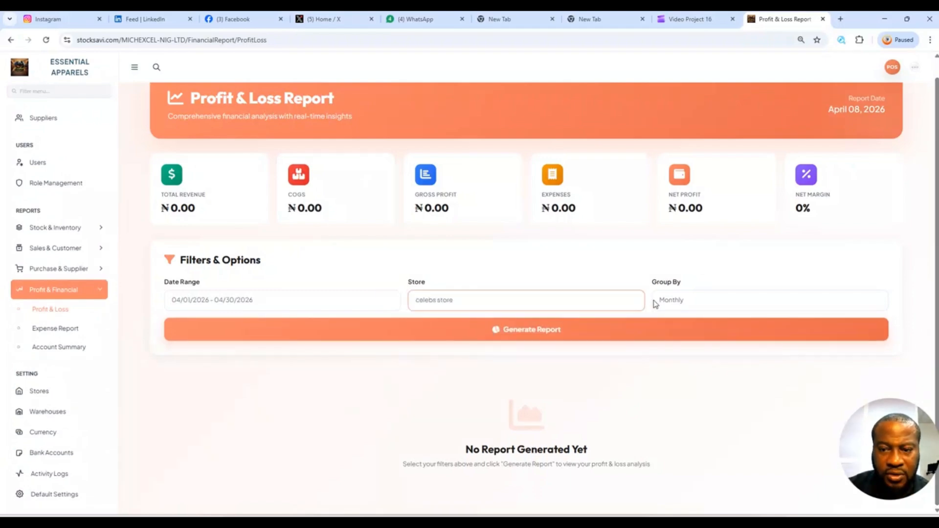
pyautogui.click(689, 301)
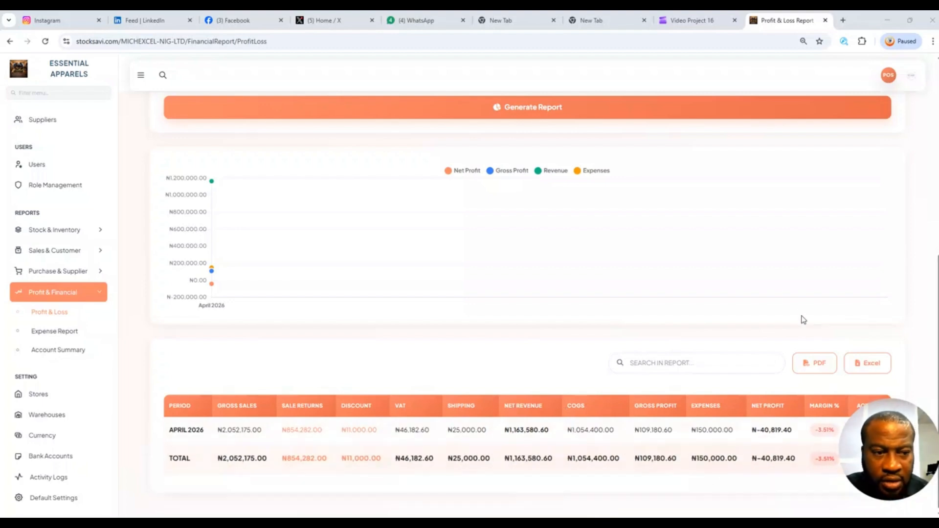
# Examine the generated profit and loss chart and the April 2026 row of the report table.
pyautogui.scroll(1, 809, 299)
pyautogui.scroll(-1, 808, 301)
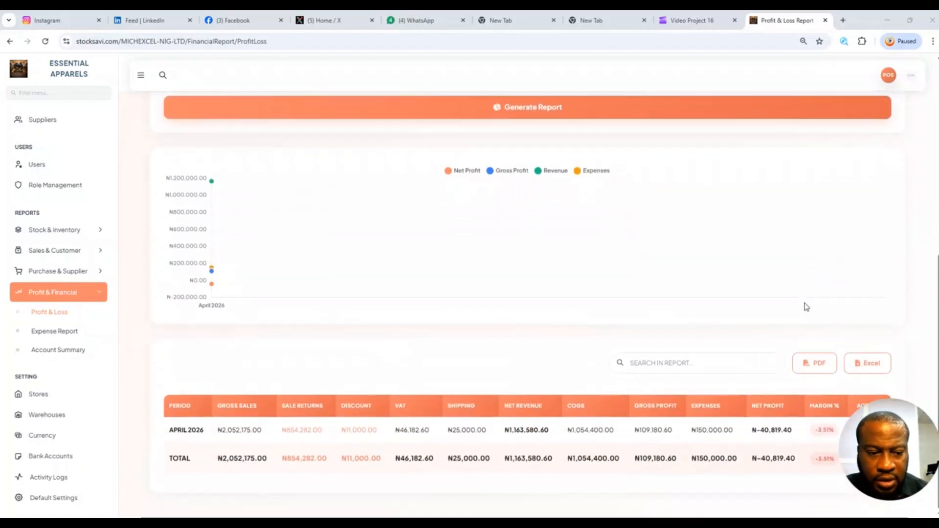
pyautogui.scroll(1, 807, 304)
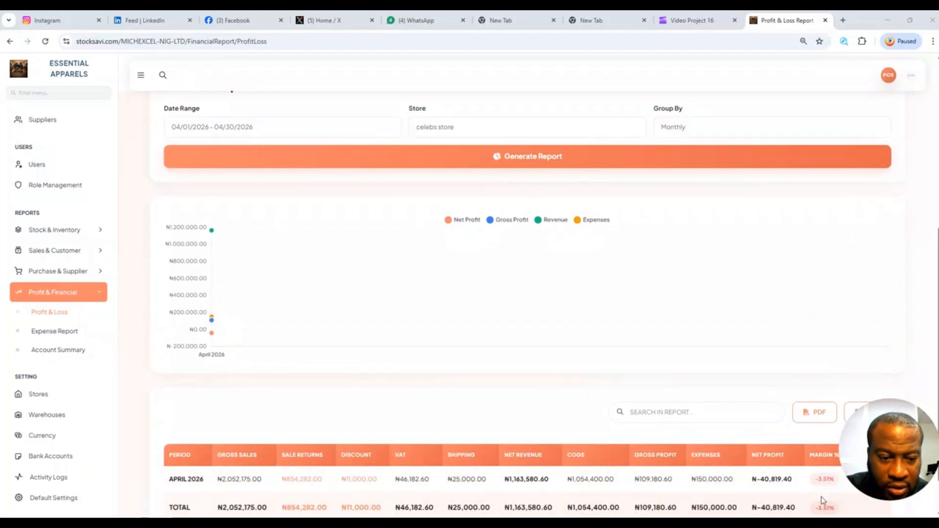
pyautogui.moveTo(884, 412)
pyautogui.moveTo(884, 412); pyautogui.dragTo(884, 242)
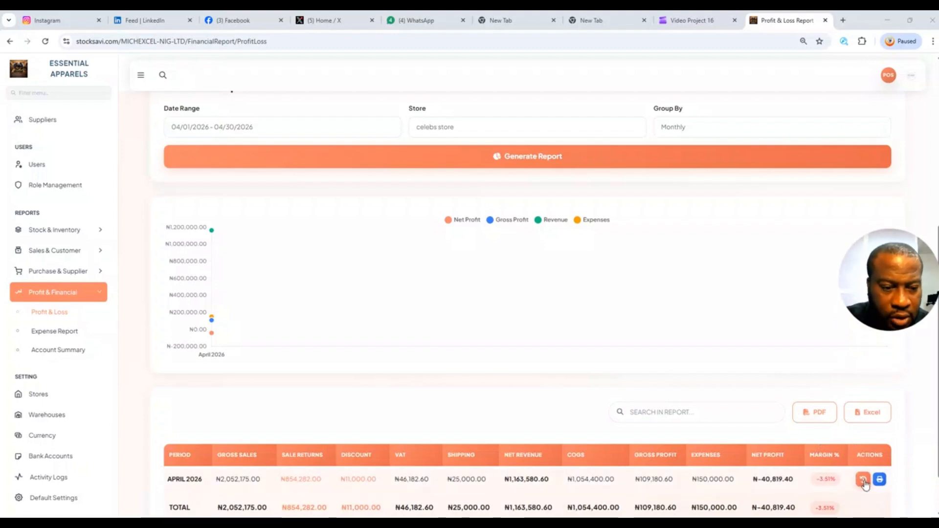
# Review the expense transactions behind the April 2026 row of the Profit & Loss report, leaving the details closed.
pyautogui.scroll(-1, 874, 455)
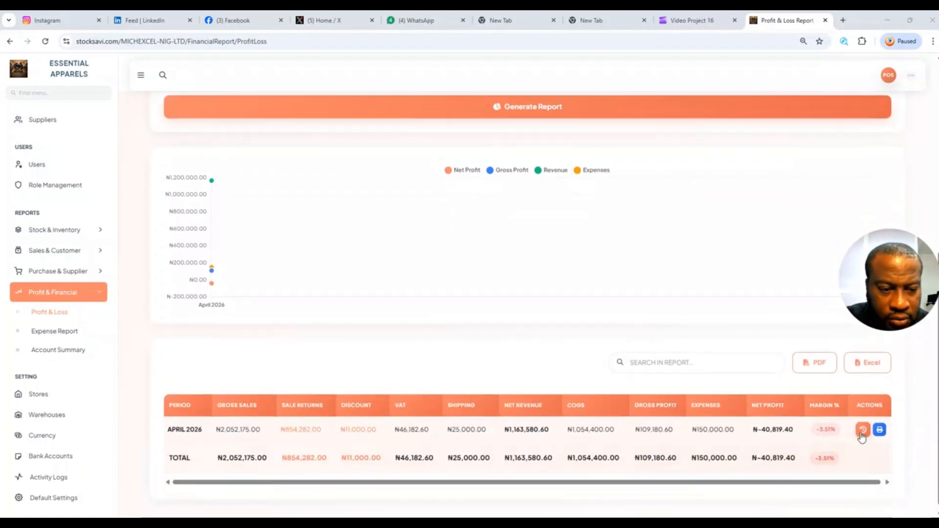
pyautogui.click(861, 429)
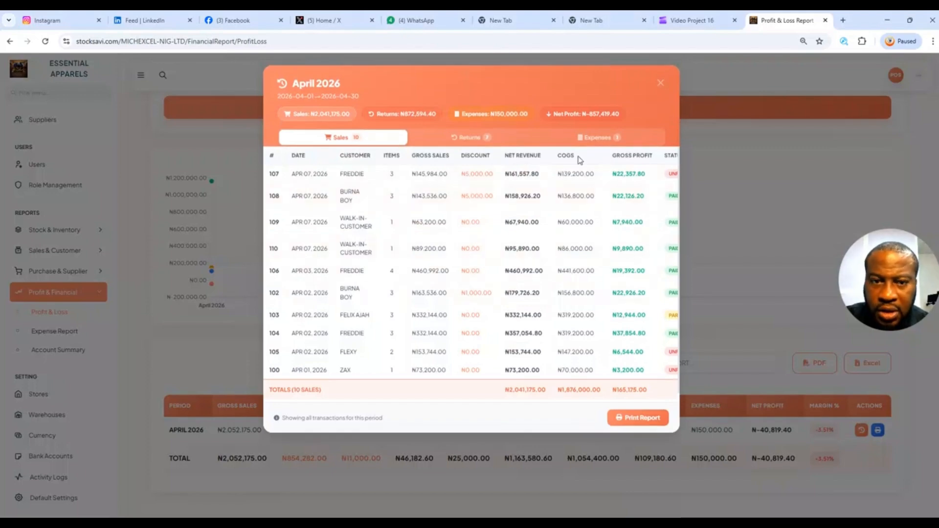
pyautogui.click(597, 139)
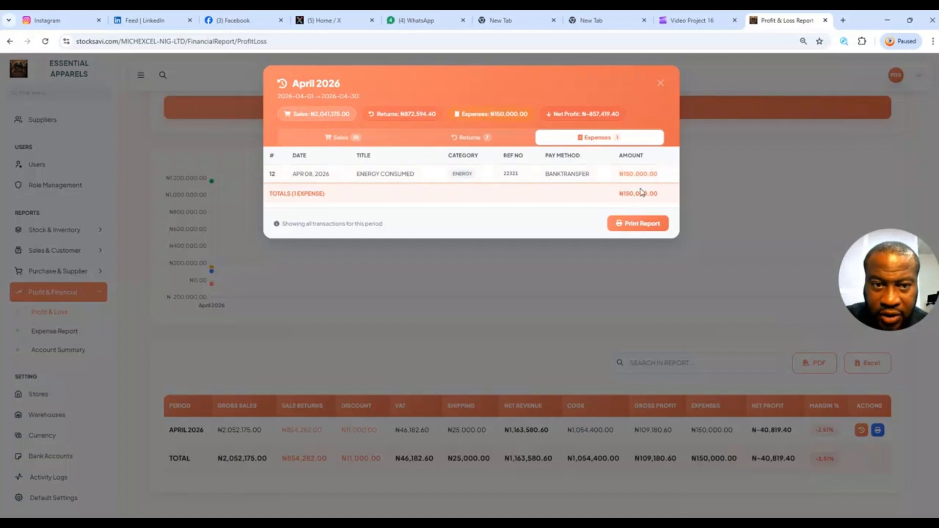
pyautogui.click(660, 86)
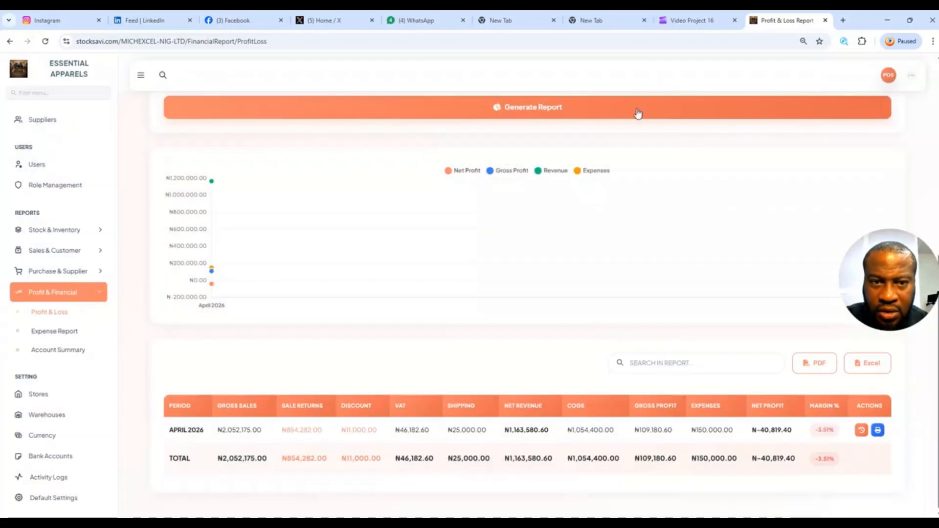
# Open the Account Summary in a separate browser tab and generate it for CELEBS STORE with yesterday's date range, 04/07/2026.
pyautogui.rightClick(57, 352)
pyautogui.click(89, 364)
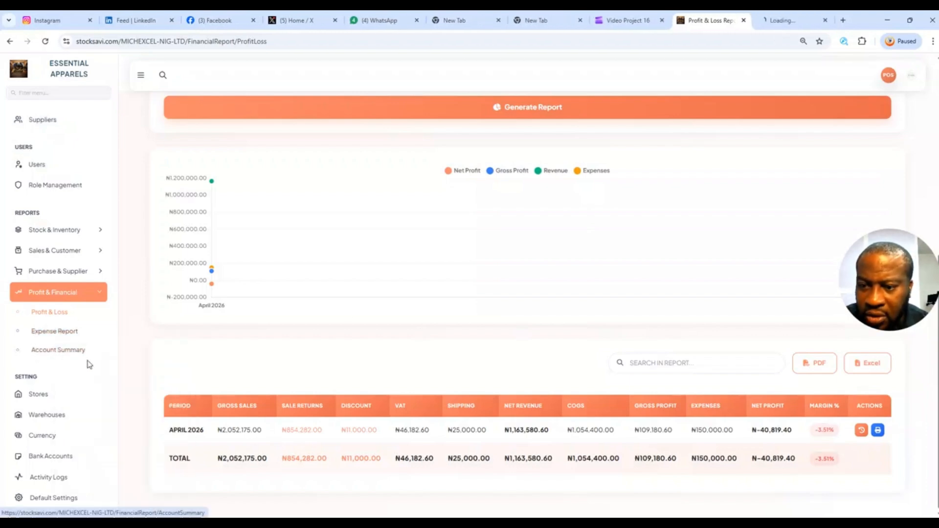
pyautogui.click(785, 20)
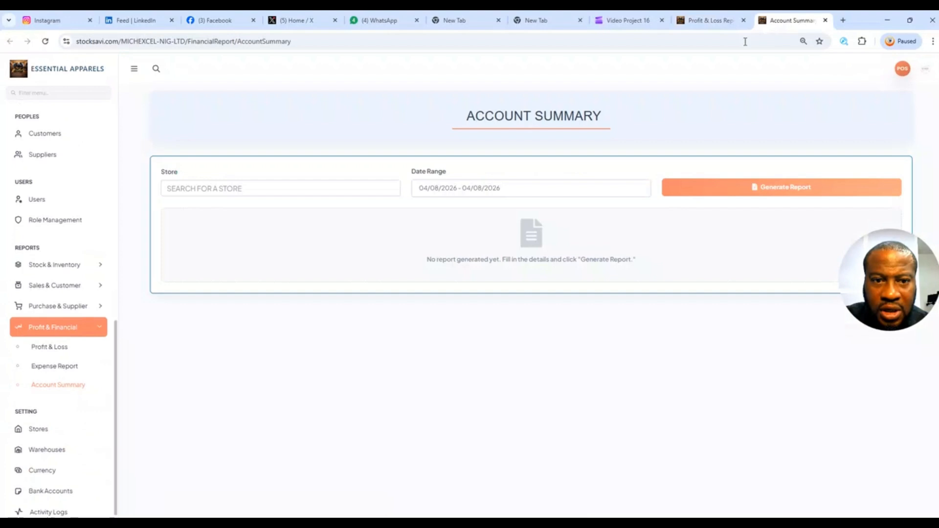
pyautogui.click(263, 190)
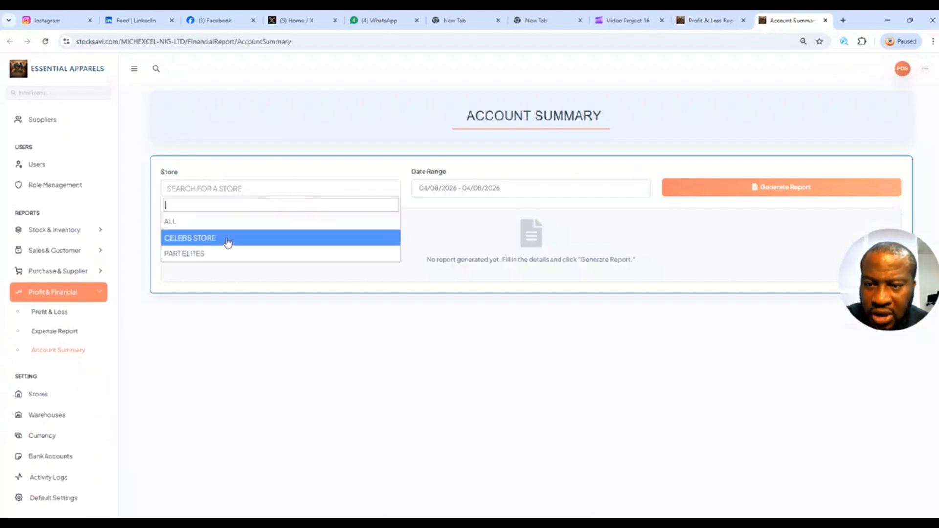
pyautogui.click(227, 239)
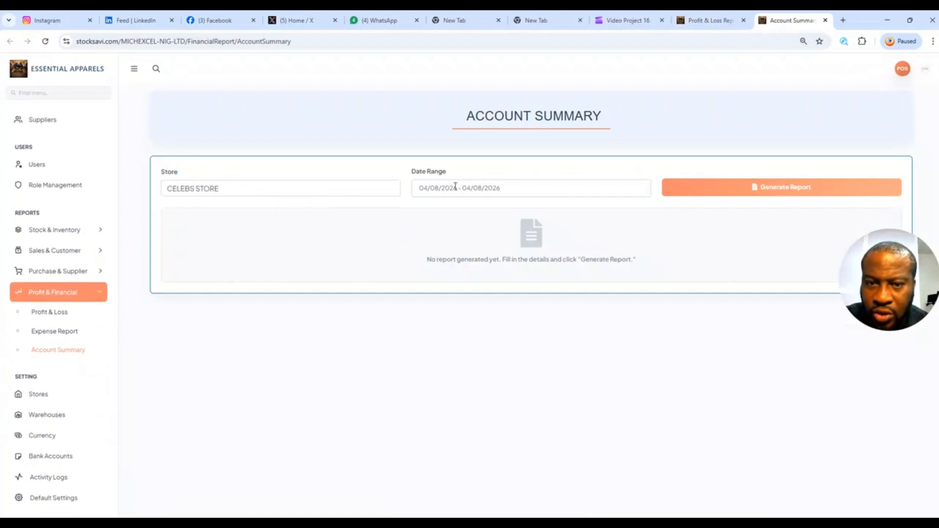
pyautogui.click(515, 188)
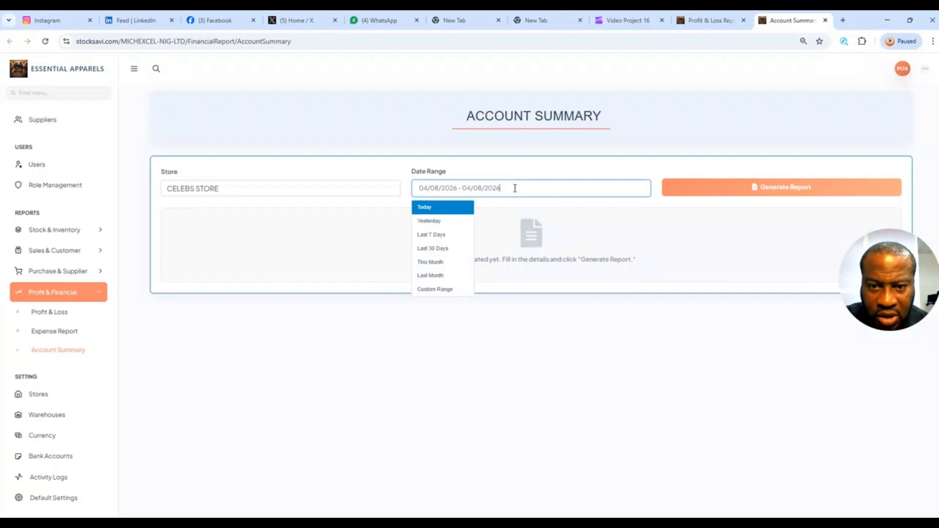
pyautogui.click(451, 221)
pyautogui.click(781, 187)
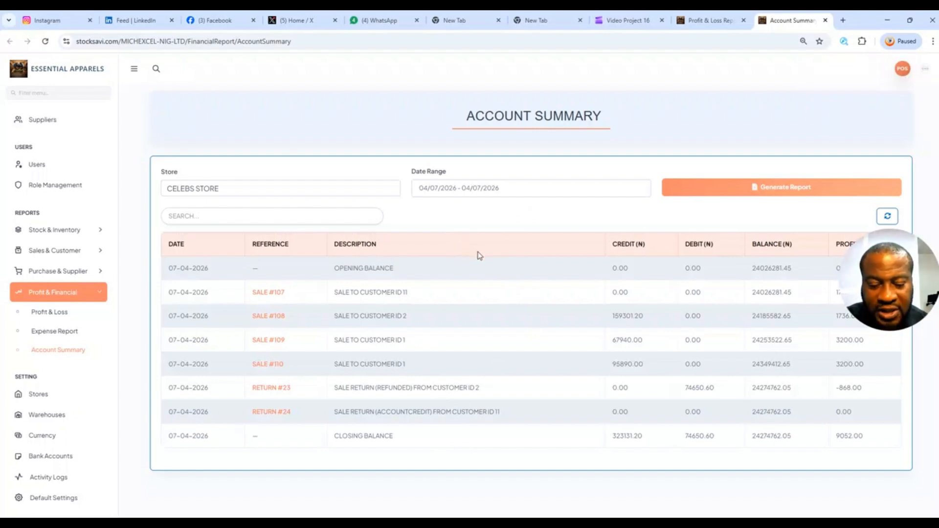
# Return to the Profit & Loss report and recheck the expenses listed in the April 2026 history.
pyautogui.click(704, 21)
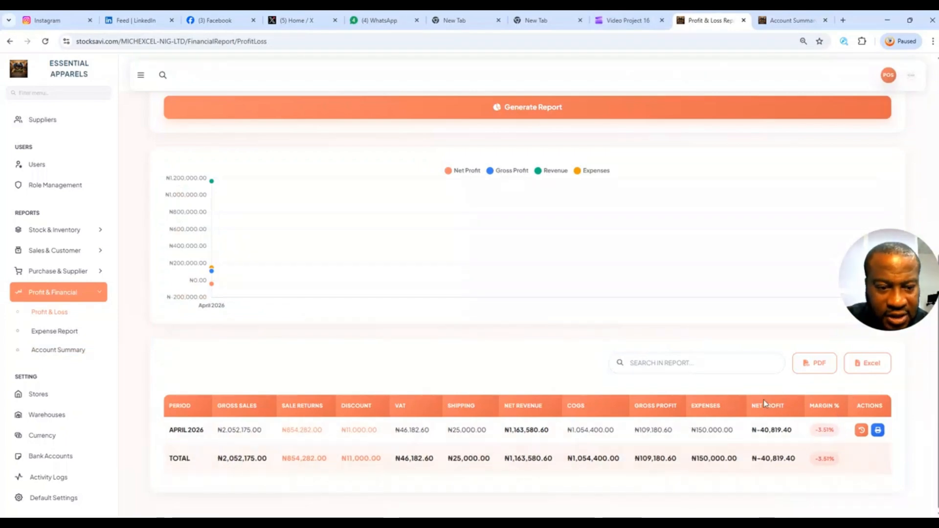
pyautogui.click(863, 430)
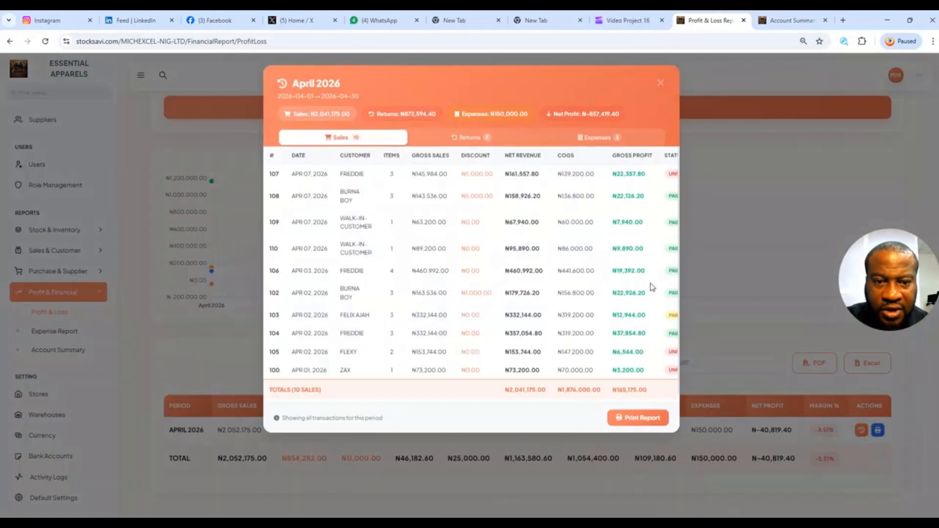
pyautogui.click(602, 141)
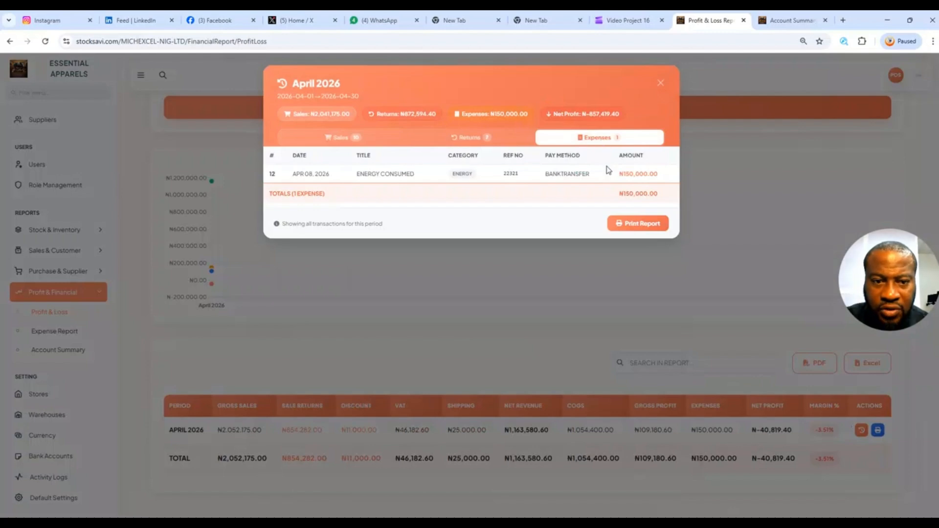
pyautogui.click(660, 87)
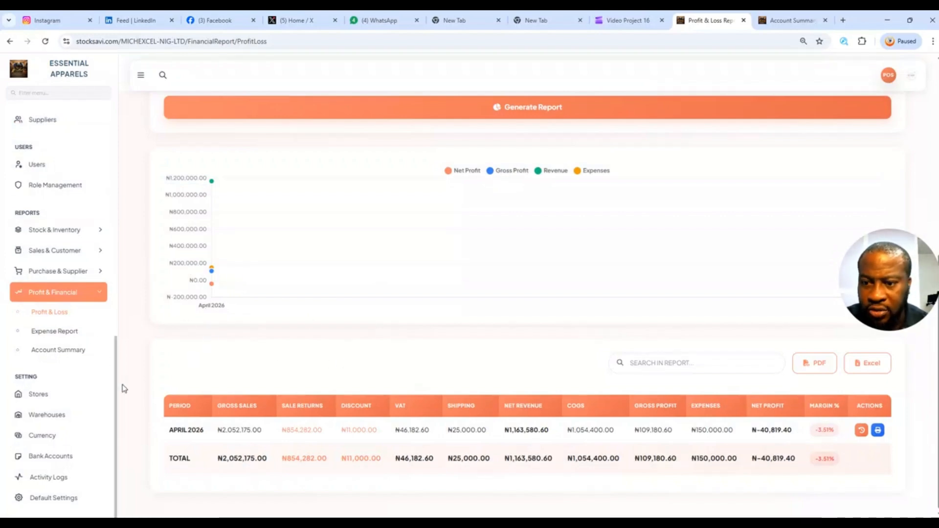
# Start a new expense category and exclude it from the Profit & Loss report.
pyautogui.moveTo(117, 373); pyautogui.dragTo(114, 268)
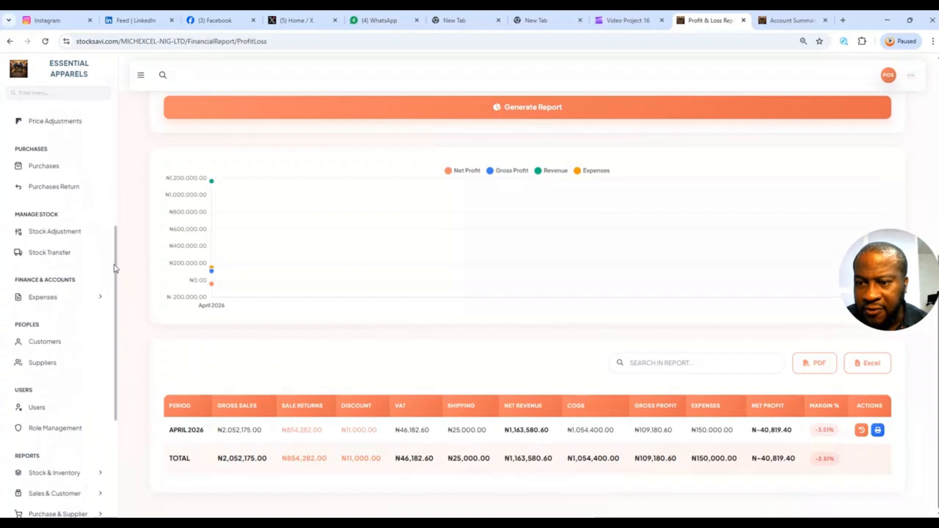
pyautogui.click(58, 299)
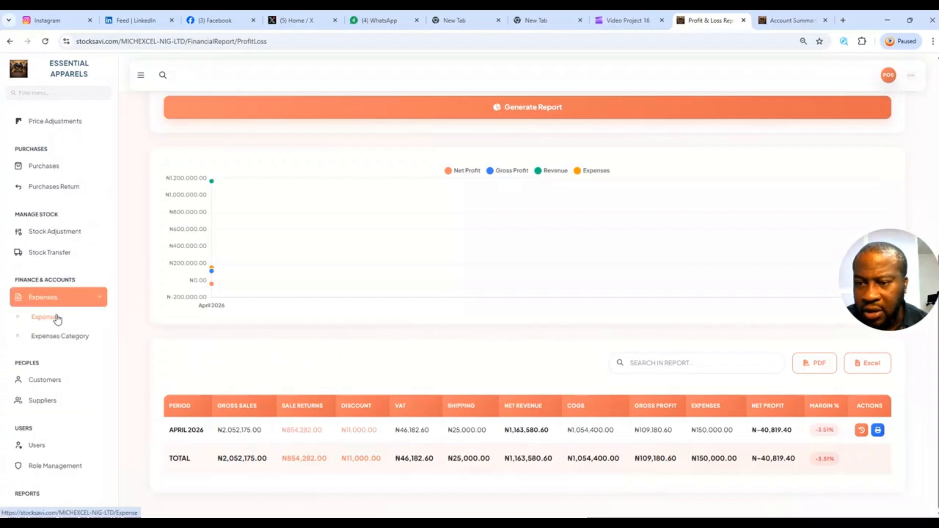
pyautogui.click(59, 336)
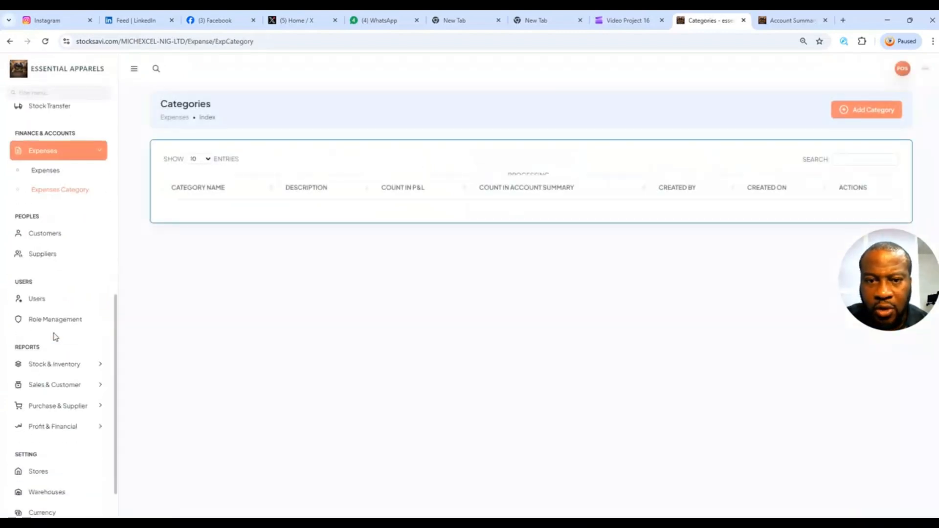
pyautogui.click(868, 108)
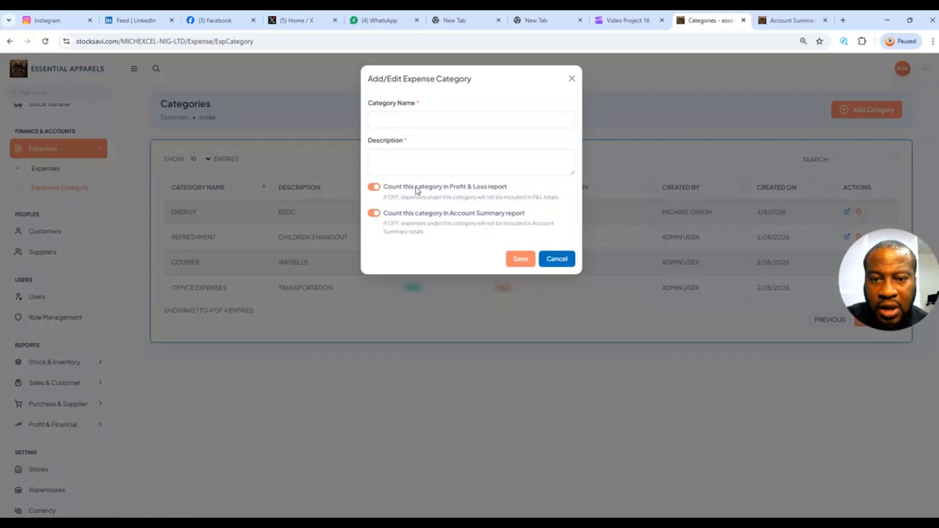
pyautogui.click(374, 188)
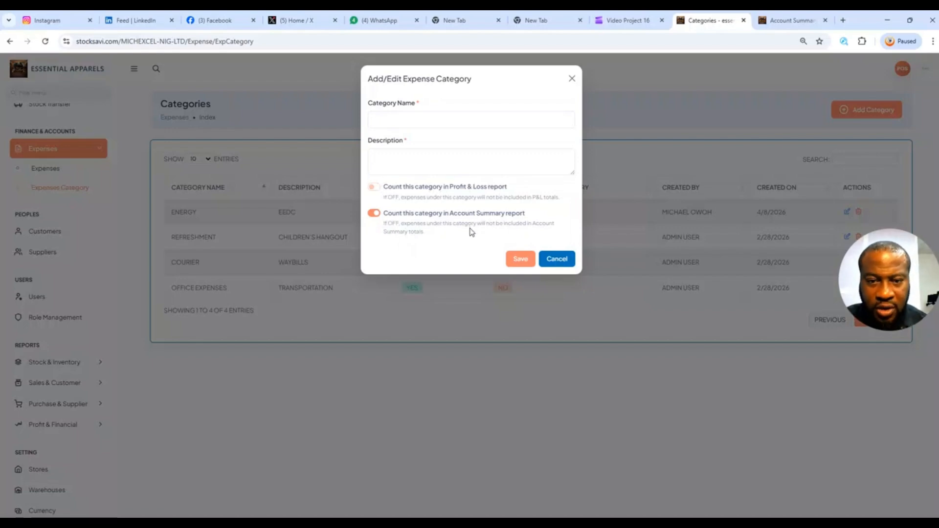
# Name the new expense category TICKET, describe it as FLIGHT TICKET, and save it.
pyautogui.click(440, 124)
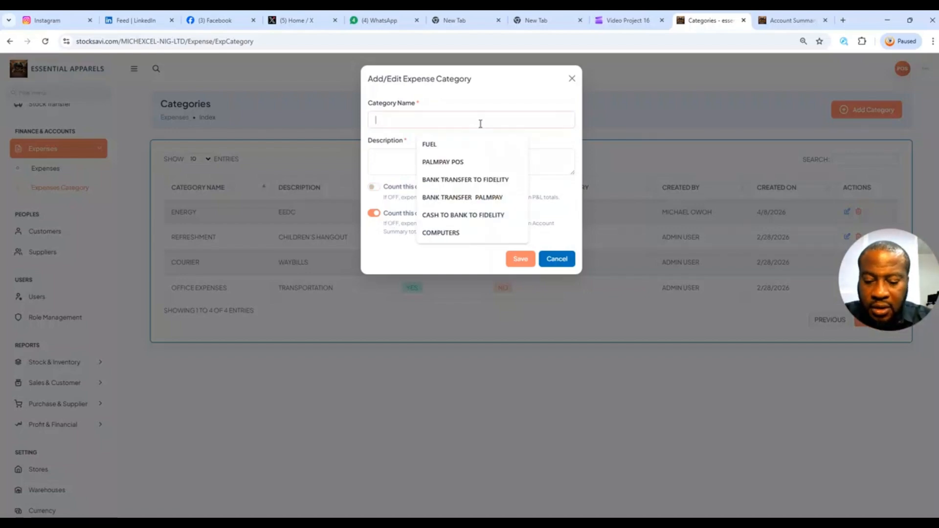
pyautogui.write('FU')
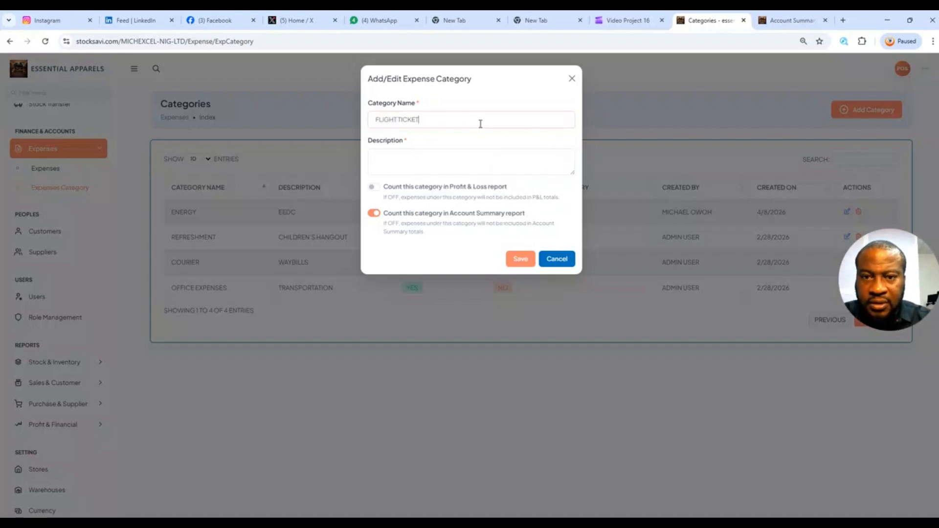
pyautogui.click(397, 119)
pyautogui.press('BackSpace')
pyautogui.press('BackSpace')
pyautogui.press('BackSpace')
pyautogui.press('BackSpace')
pyautogui.press('BackSpace')
pyautogui.press('BackSpace')
pyautogui.press('BackSpace')
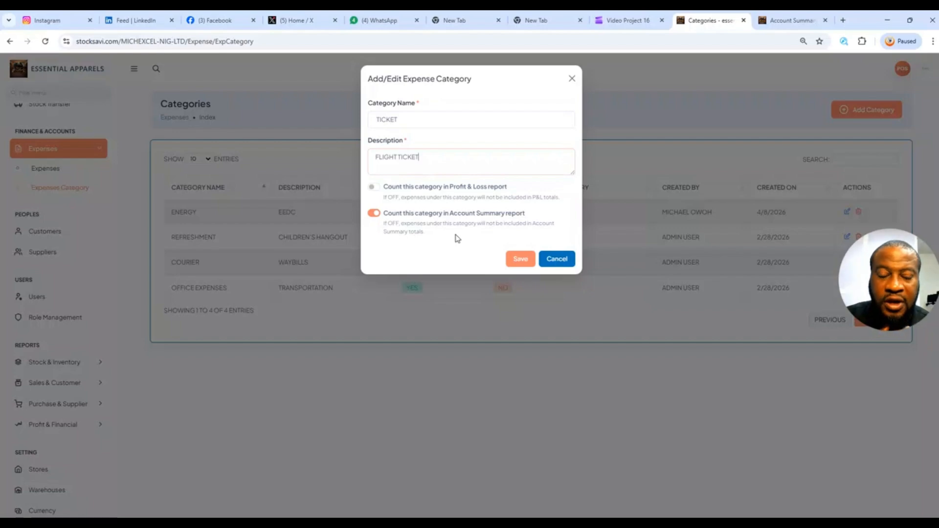
pyautogui.click(519, 263)
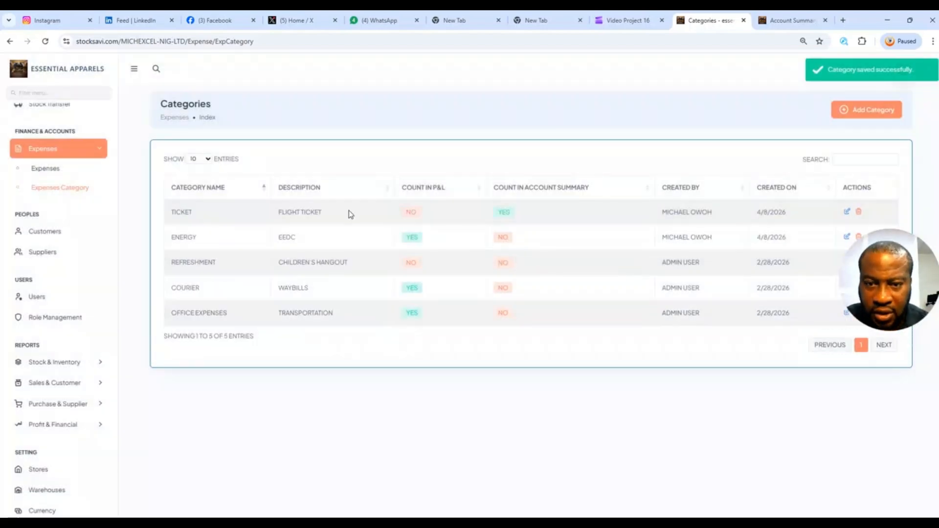
# Start a new expense titled FLIGHT TO CHINA FOR BUSINESS for CELEBS STORE, with amount 1500000 and category TICKET.
pyautogui.click(52, 174)
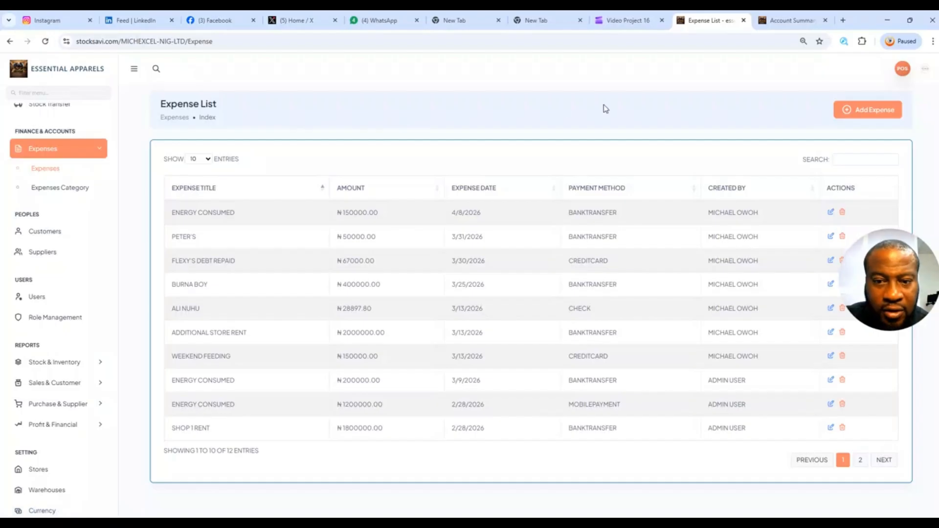
pyautogui.click(848, 111)
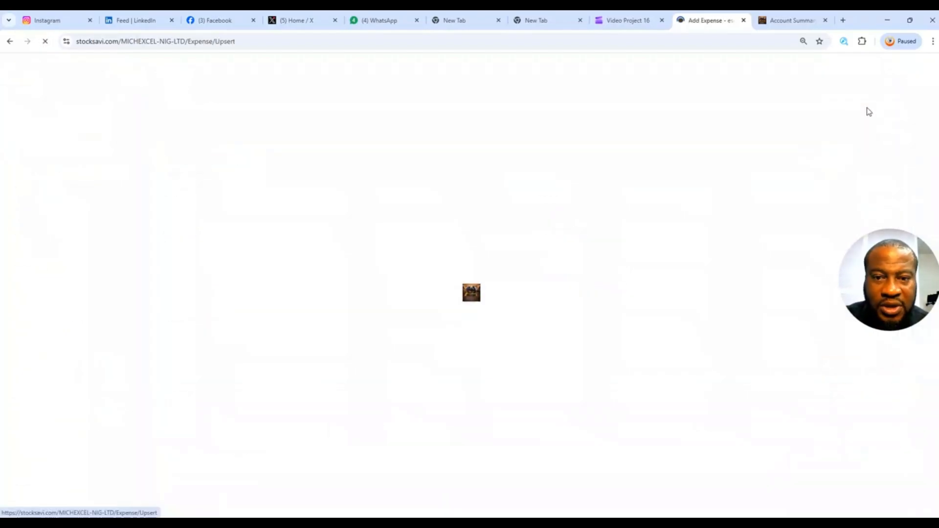
pyautogui.click(256, 168)
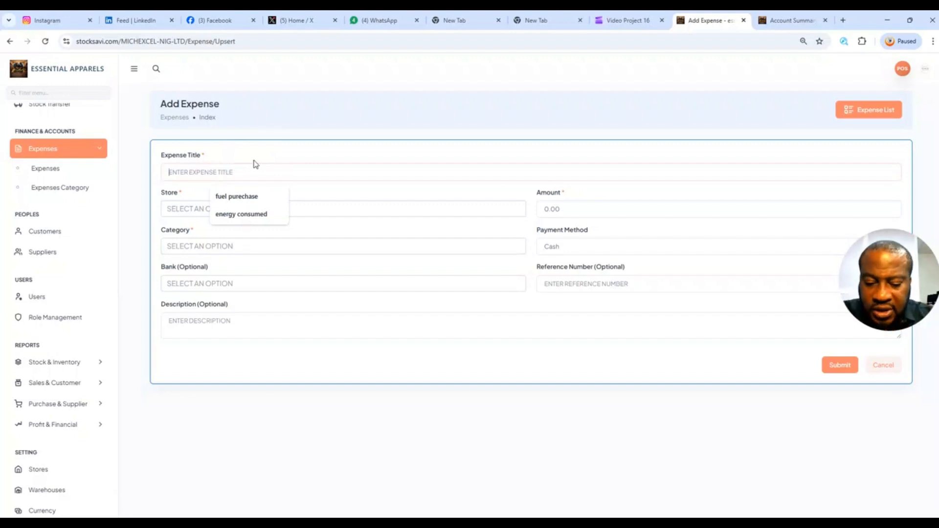
pyautogui.write('FLIGHT TO CHINA FOR BUSINESS')
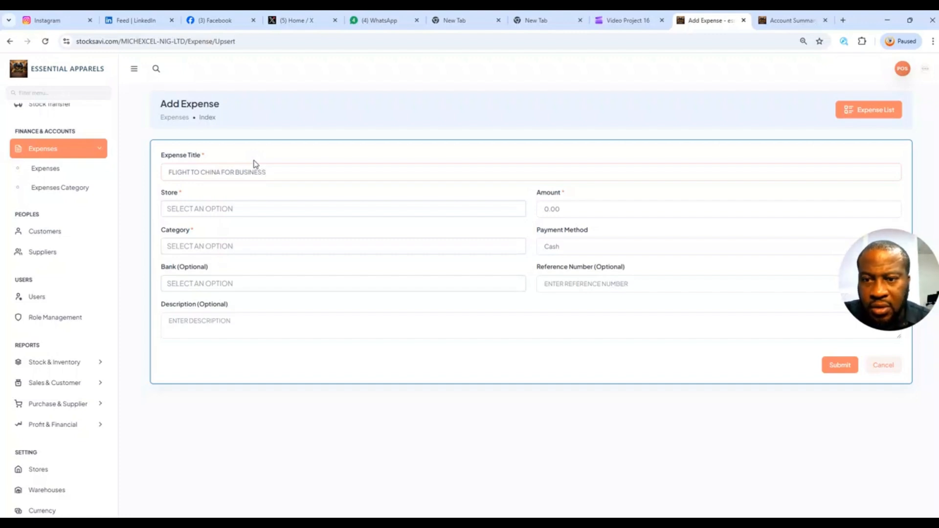
pyautogui.click(261, 209)
pyautogui.click(233, 244)
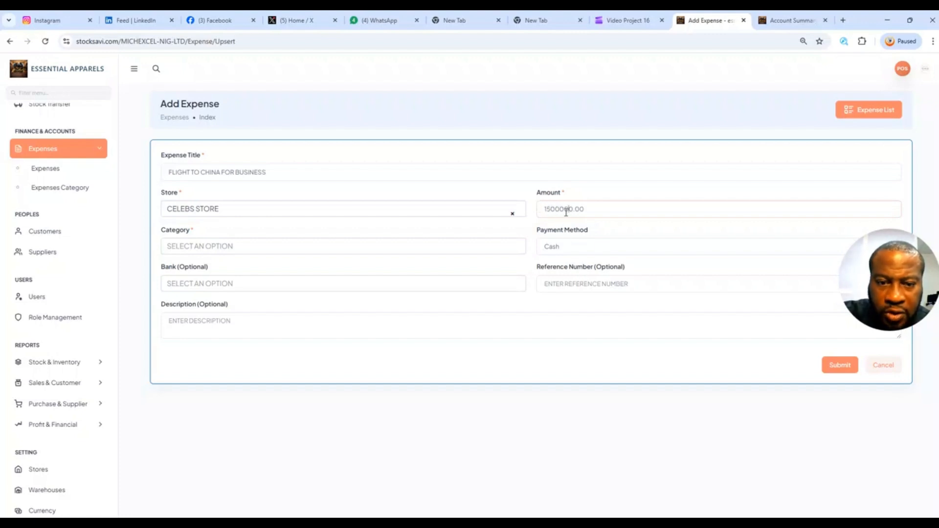
pyautogui.click(337, 247)
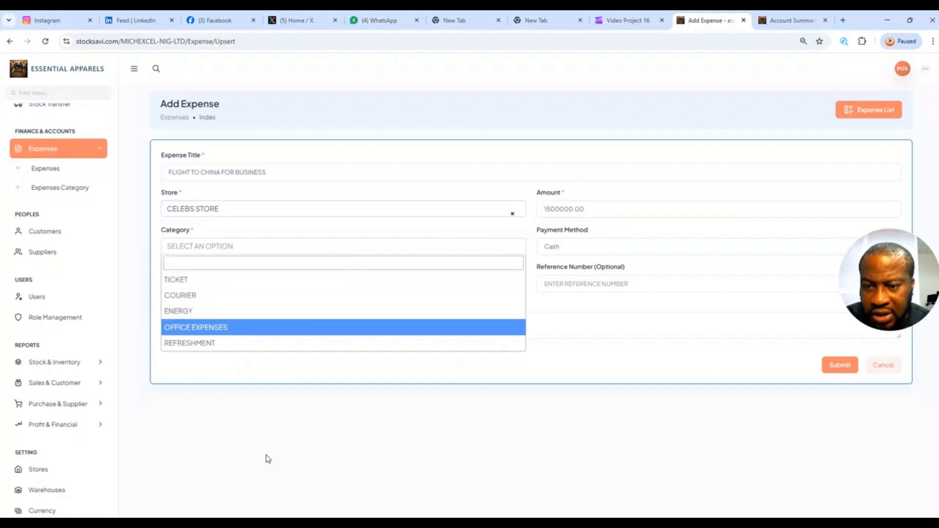
pyautogui.click(251, 289)
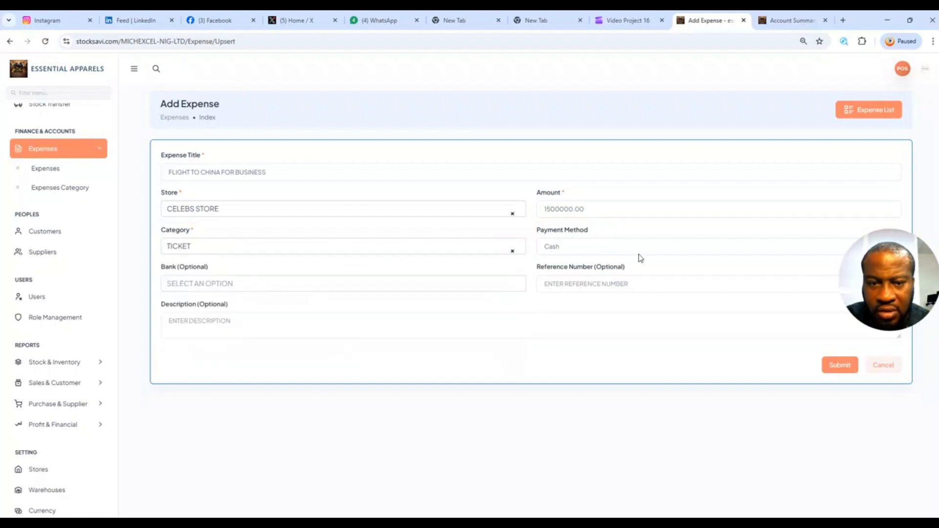
# Set the expense's payment method to Bank Transfer, the bank to POLARIS and the reference number to 23112245.
pyautogui.click(569, 248)
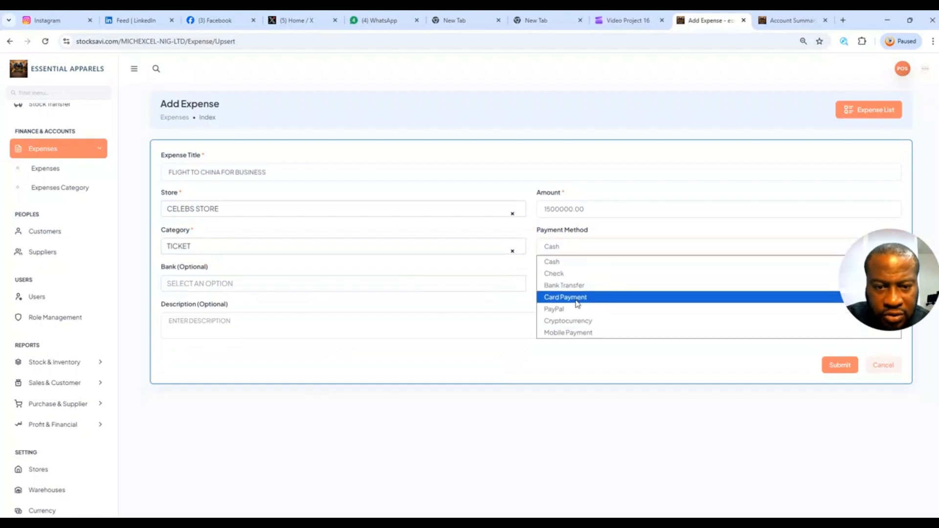
pyautogui.click(575, 285)
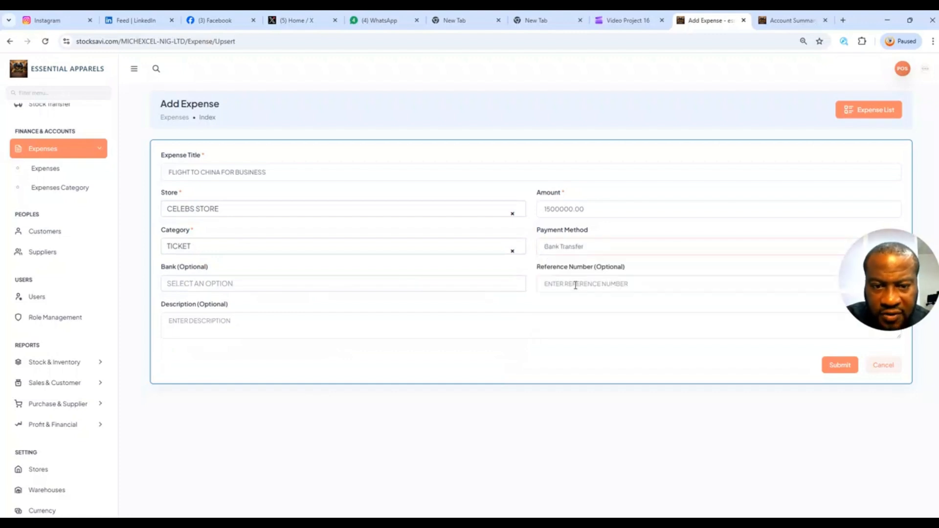
pyautogui.click(288, 286)
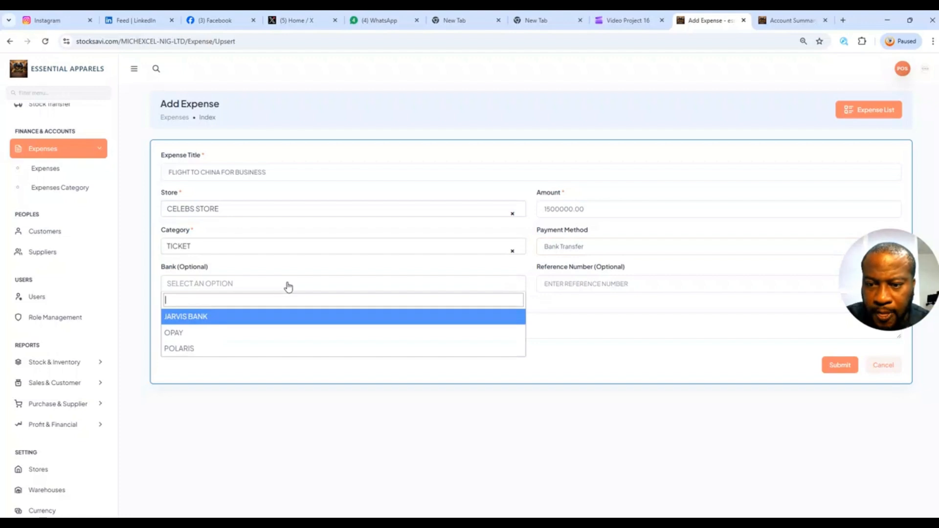
pyautogui.click(236, 348)
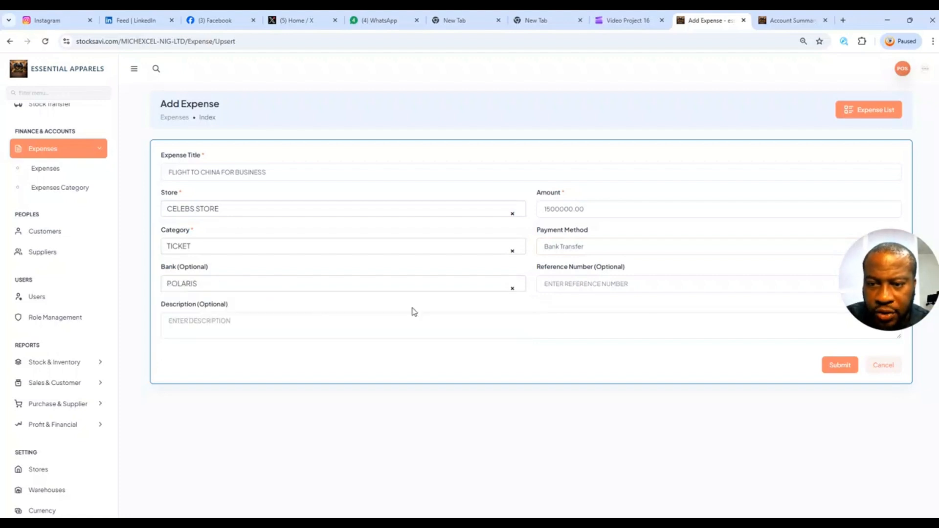
pyautogui.click(544, 283)
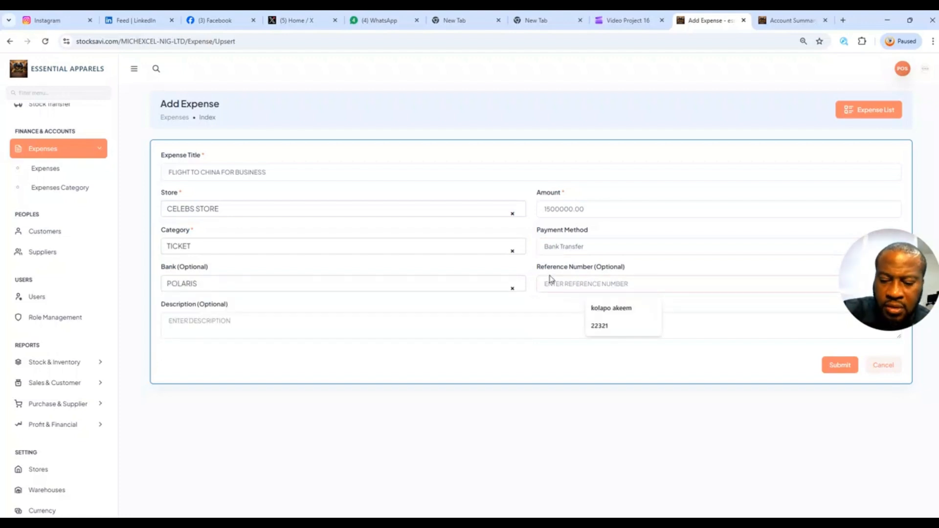
pyautogui.write('23112245')
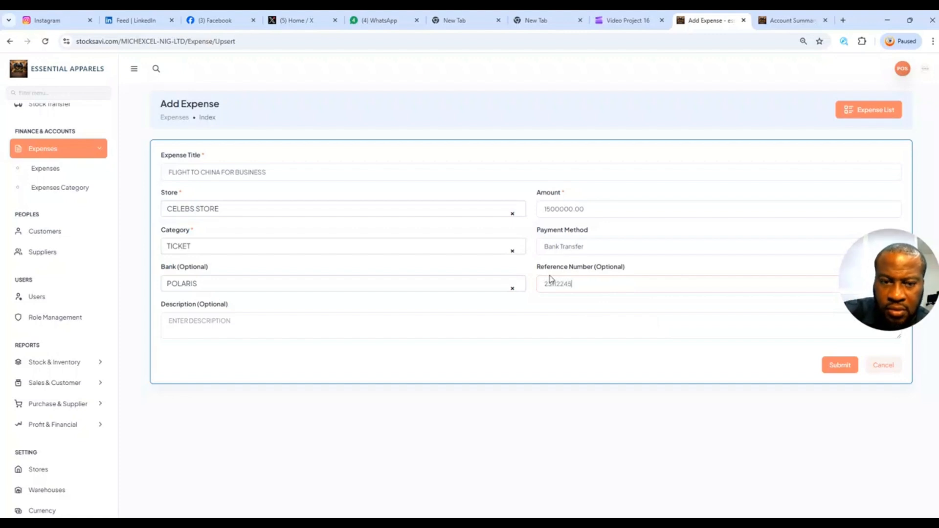
# Describe the expense as FLIGHT TO DISCUSS BUSINESS and submit it.
pyautogui.click(246, 318)
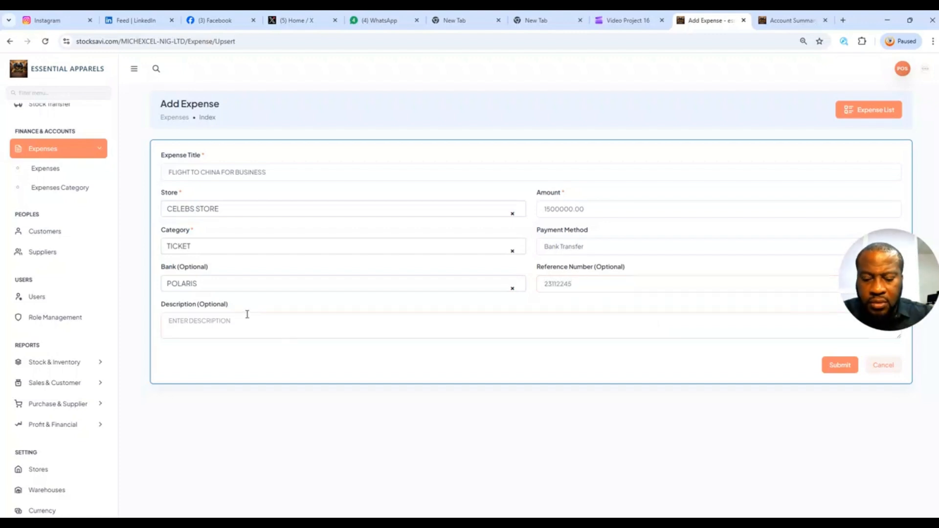
pyautogui.write('FLIGHT TO DISCUSS BUSINESS')
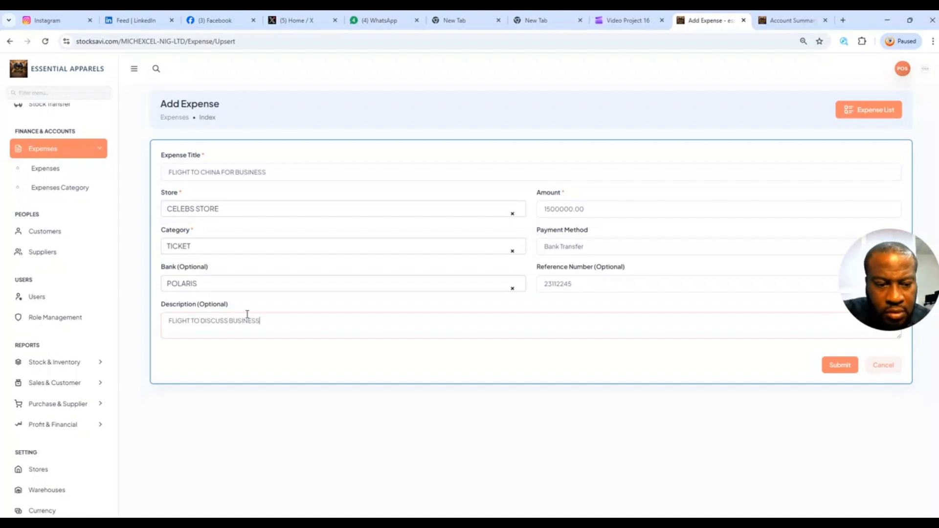
pyautogui.click(837, 367)
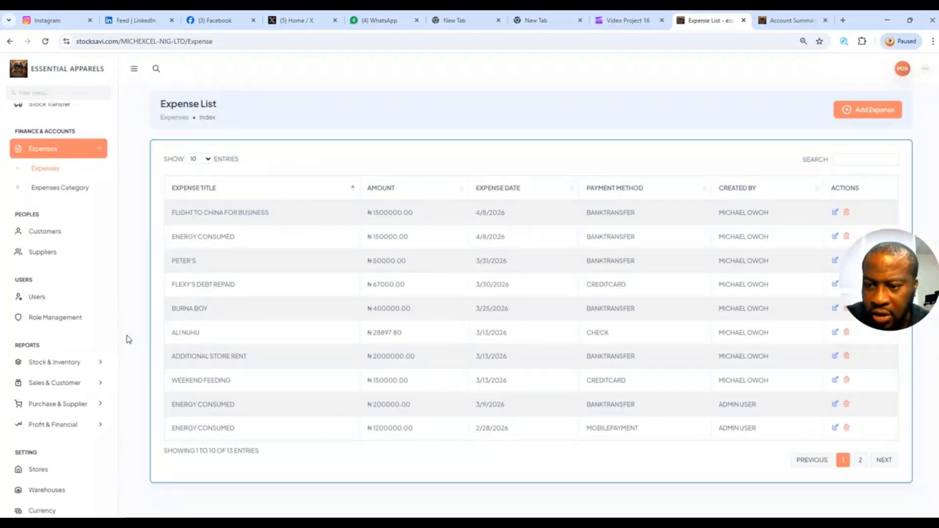
# Generate the Profit & Loss report for celebs store, grouped weekly, for 04/01/2026 - 04/30/2026.
pyautogui.click(62, 428)
pyautogui.scroll(-2, 85, 455)
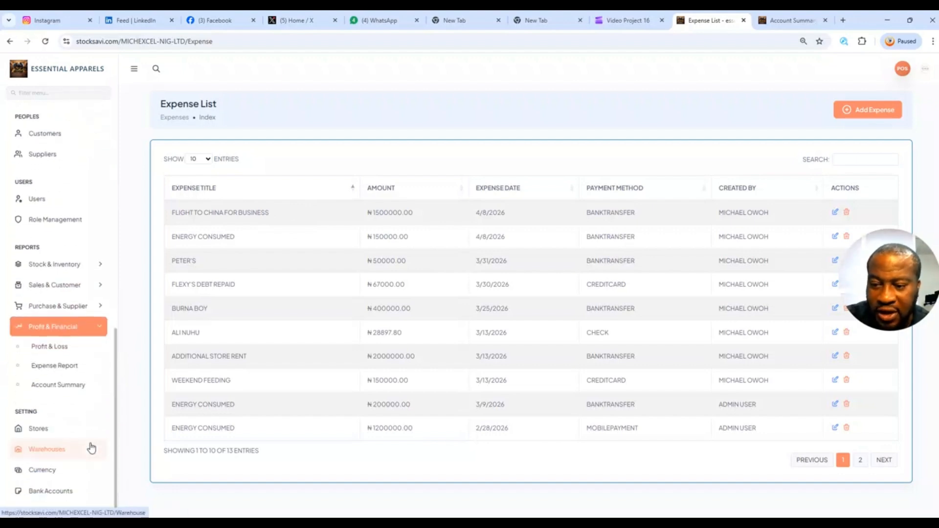
pyautogui.click(52, 348)
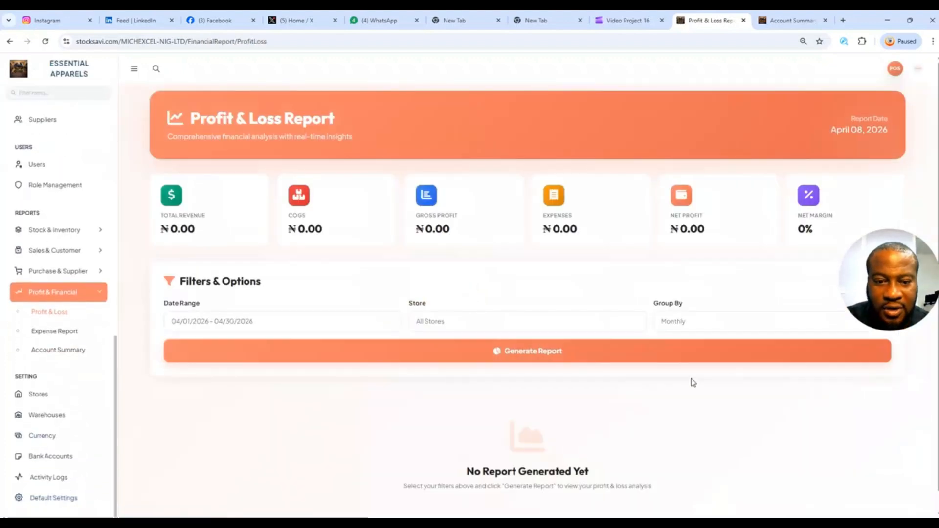
pyautogui.click(437, 327)
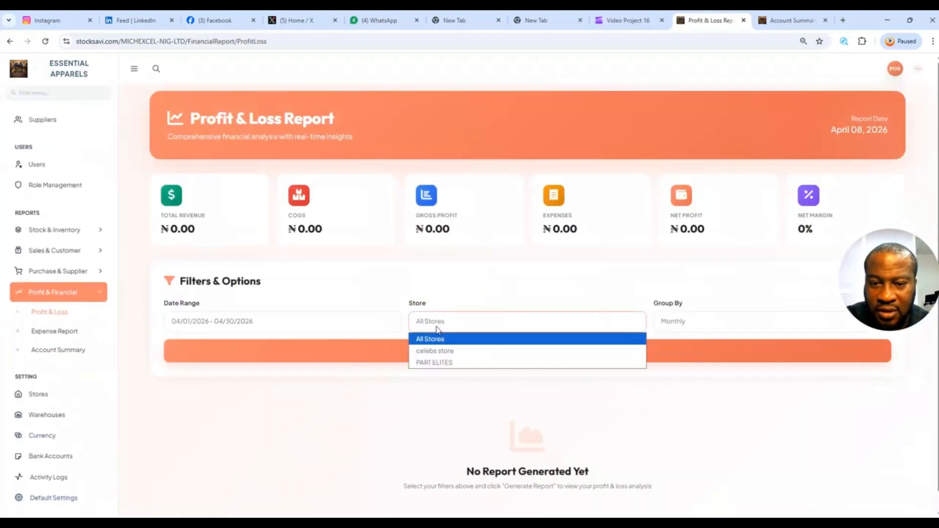
pyautogui.click(439, 351)
pyautogui.click(675, 323)
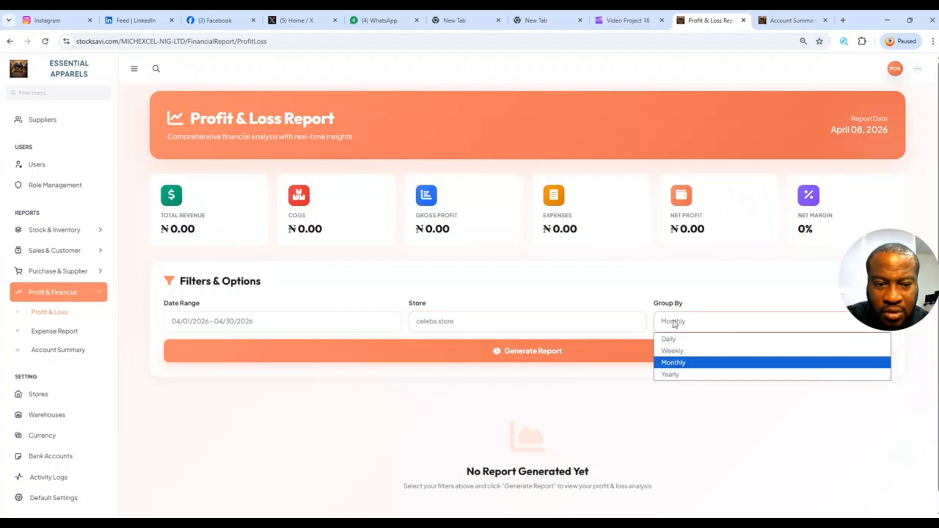
pyautogui.click(674, 324)
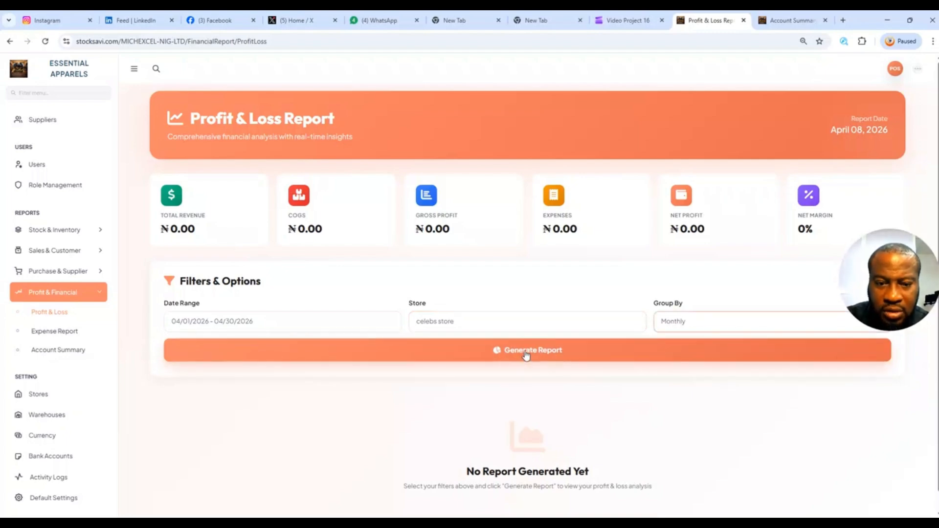
pyautogui.click(691, 323)
pyautogui.click(678, 351)
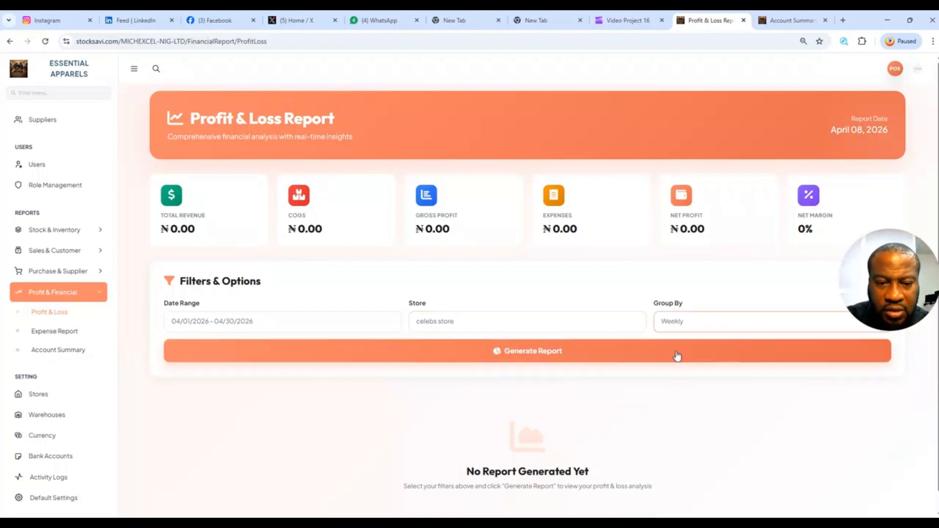
pyautogui.click(566, 351)
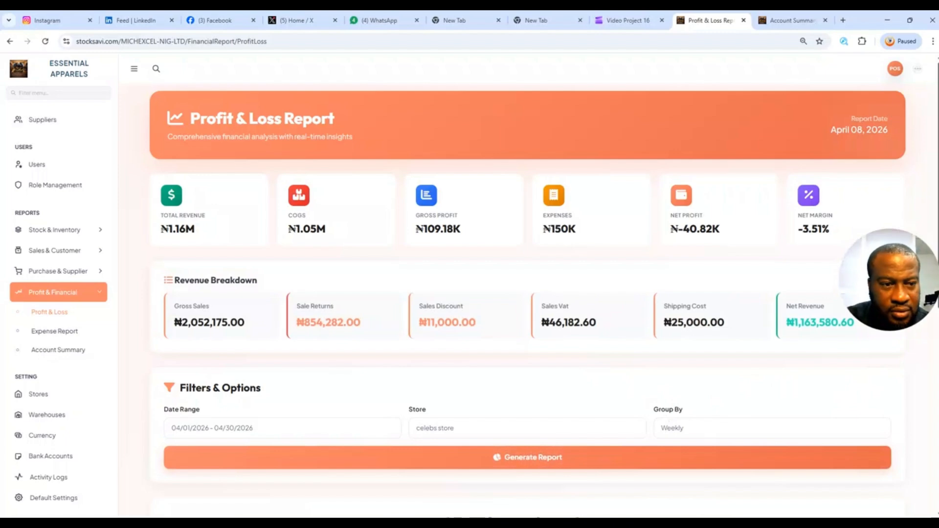
# Check the expenses in the Week 15, 2026 history of the Profit & Loss report, and close the history.
pyautogui.scroll(-7, 935, 443)
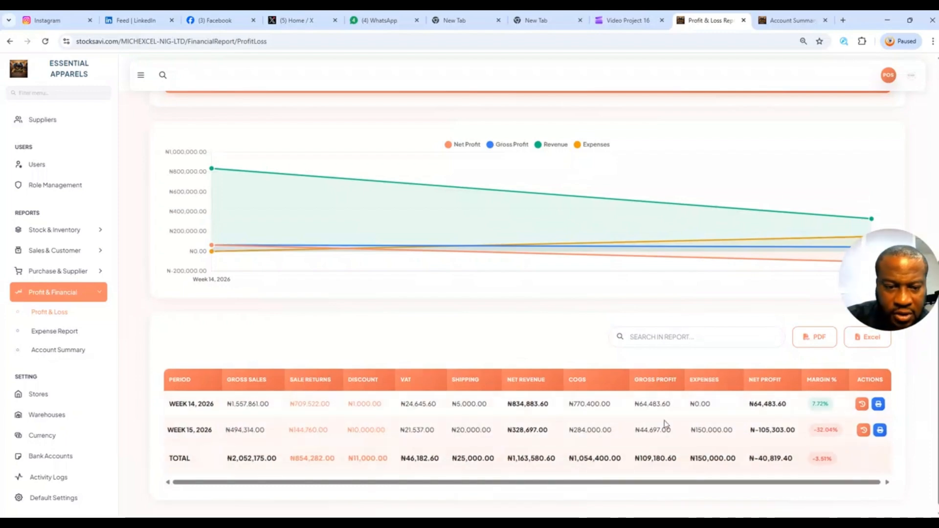
pyautogui.click(864, 430)
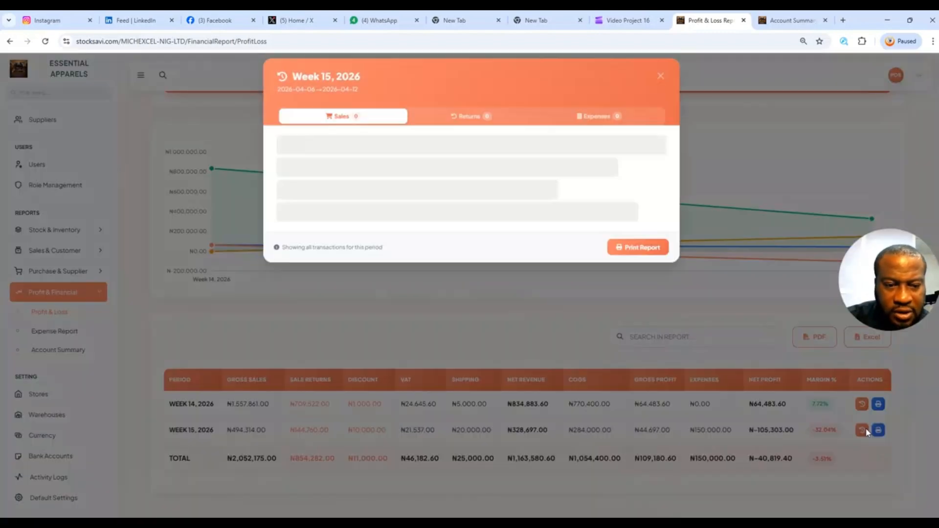
pyautogui.click(590, 139)
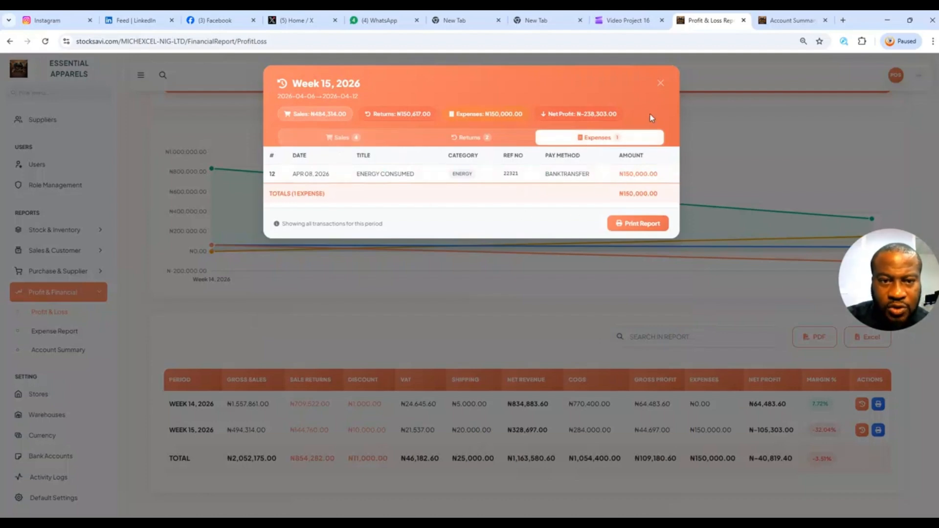
pyautogui.click(662, 84)
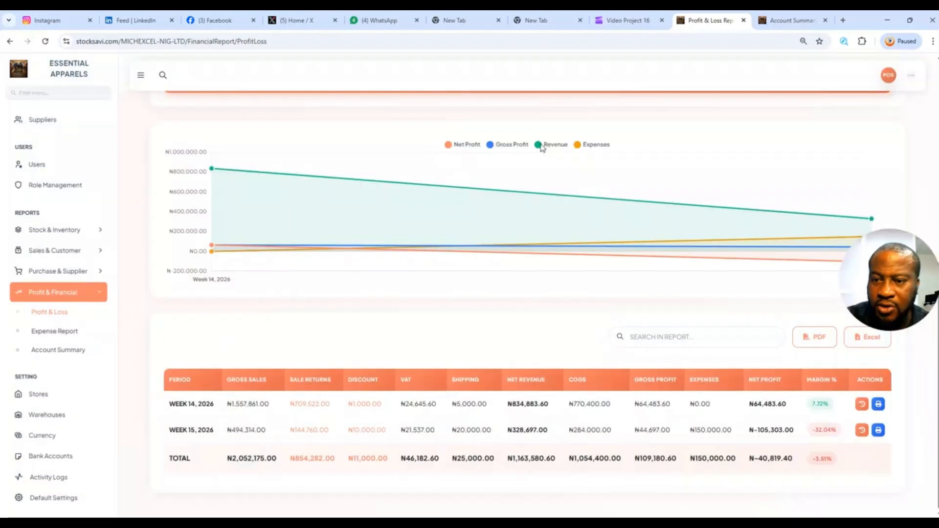
# Generate the Account Summary report for CELEBS STORE for 04/08/2026.
pyautogui.click(47, 350)
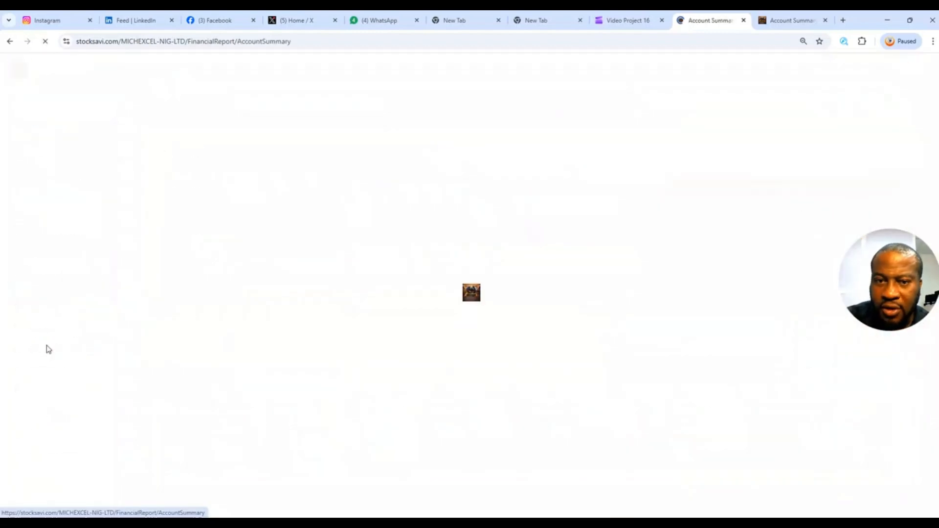
pyautogui.click(238, 190)
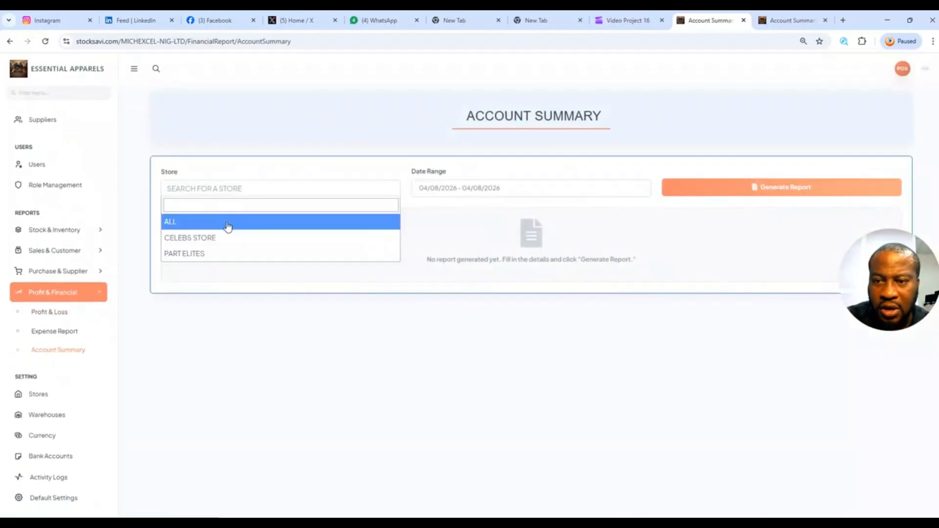
pyautogui.click(224, 237)
pyautogui.click(720, 193)
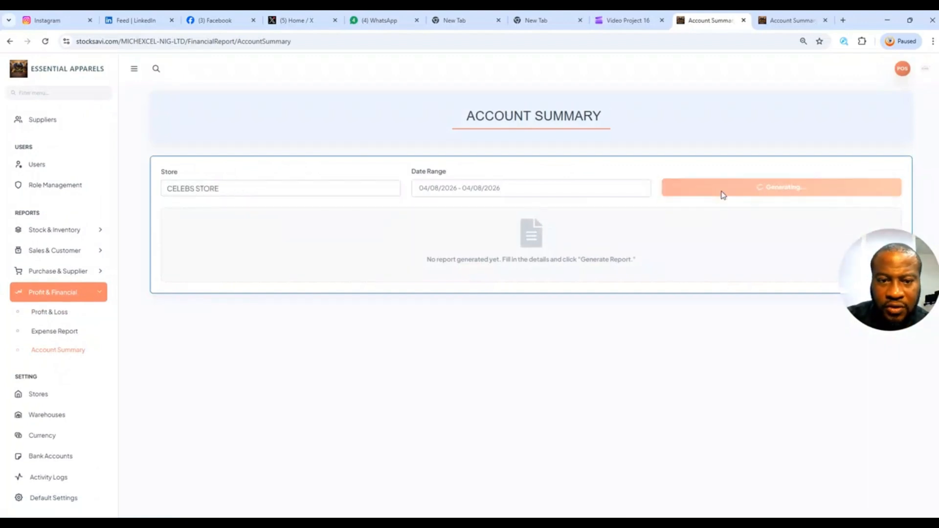